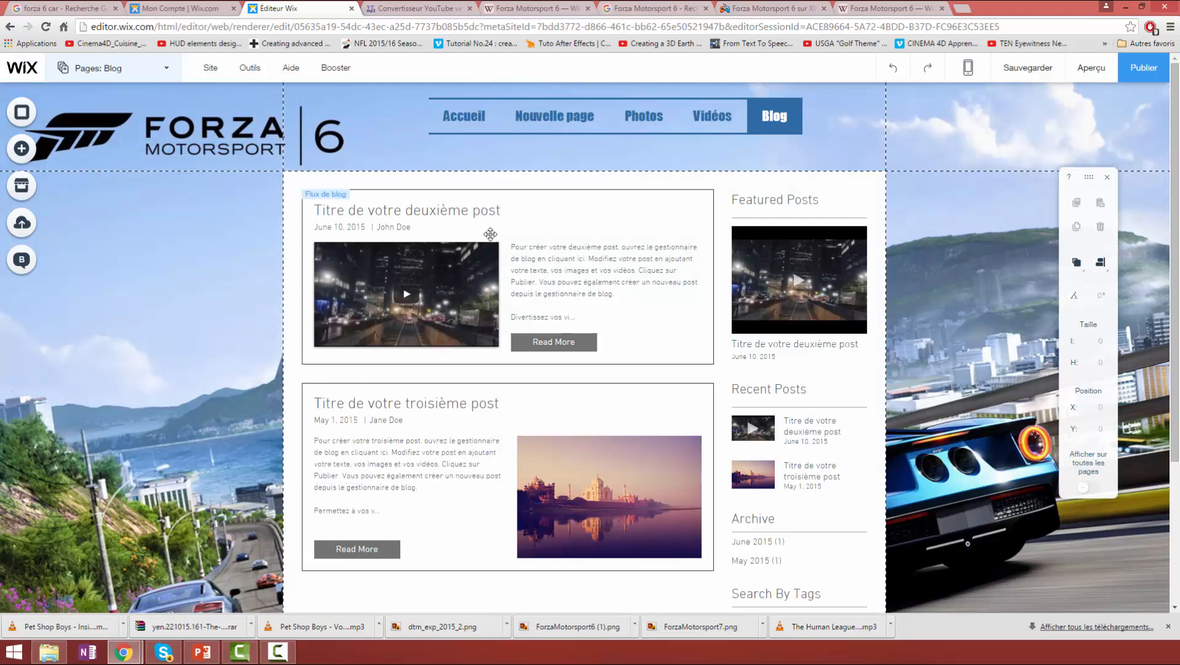
Open the blog's post manager and move all three existing posts, the untitled draft and both sample posts, to the trash
click(538, 220)
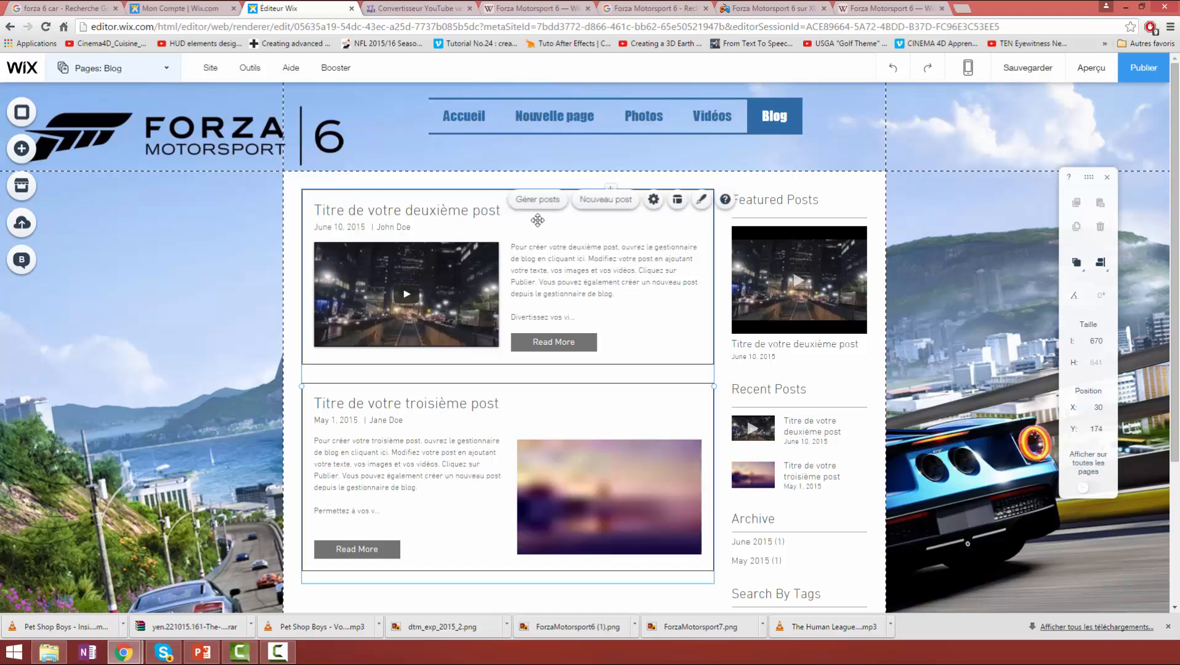
click(546, 206)
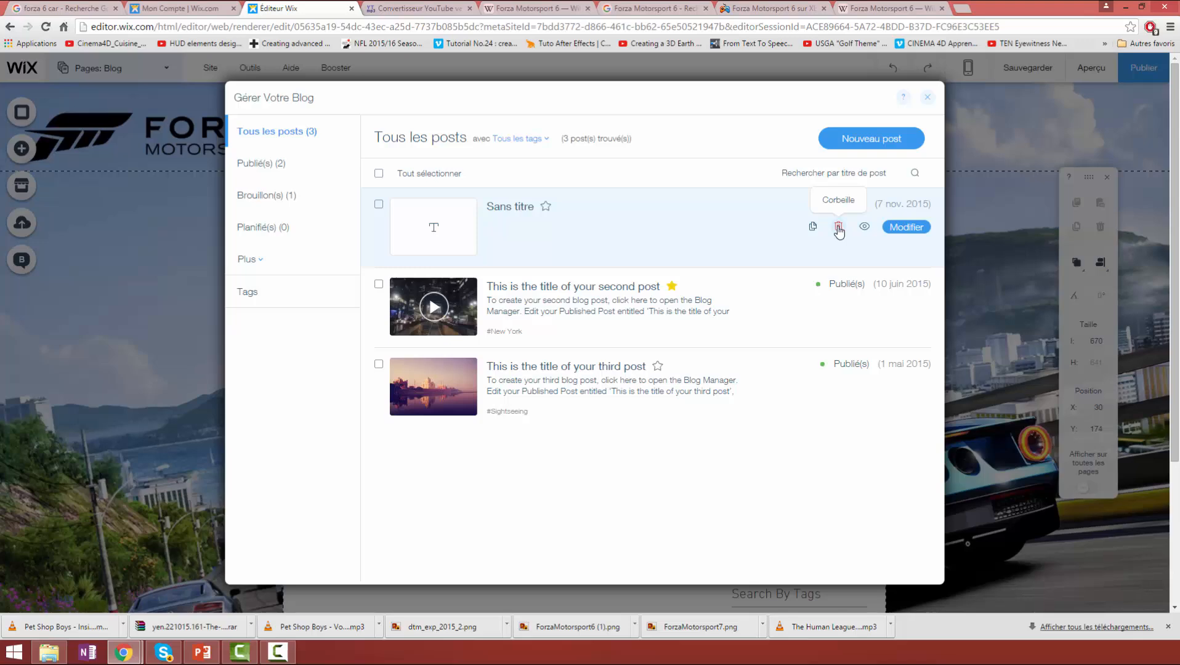
click(839, 229)
click(684, 390)
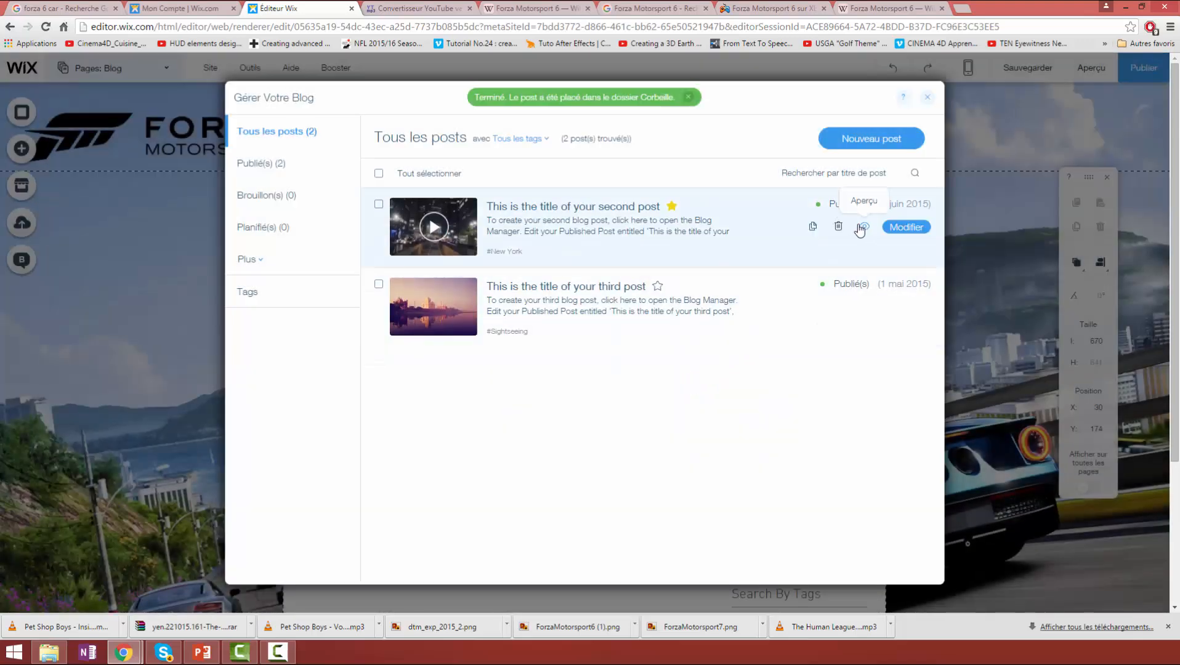
click(837, 228)
click(690, 389)
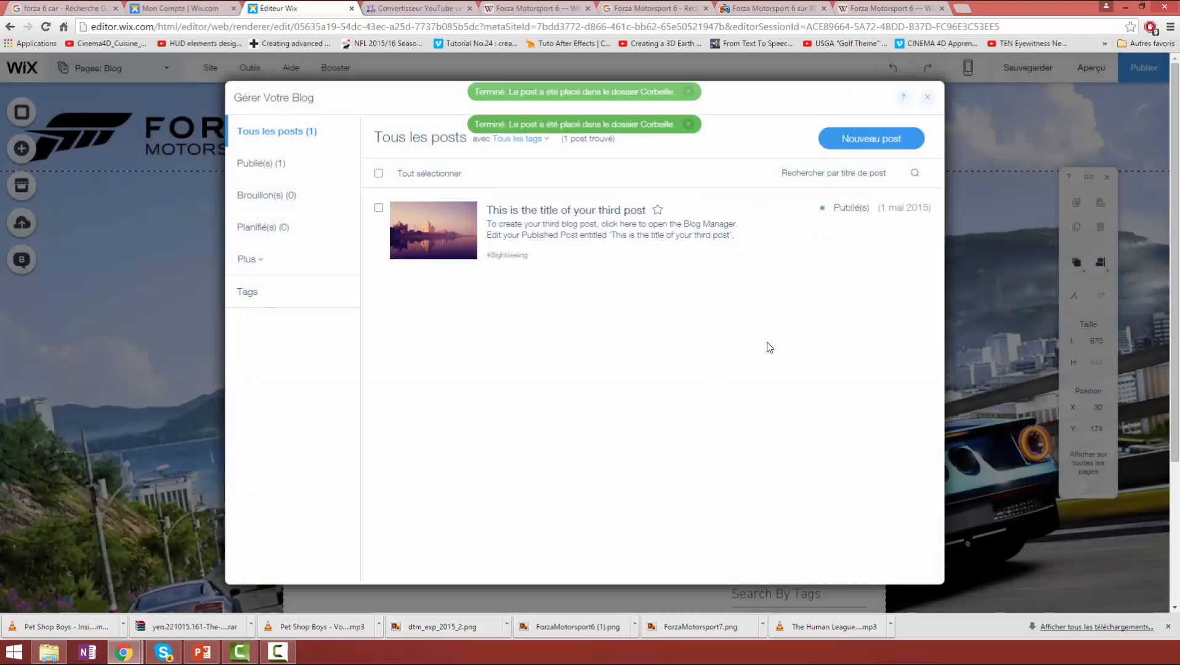
click(836, 230)
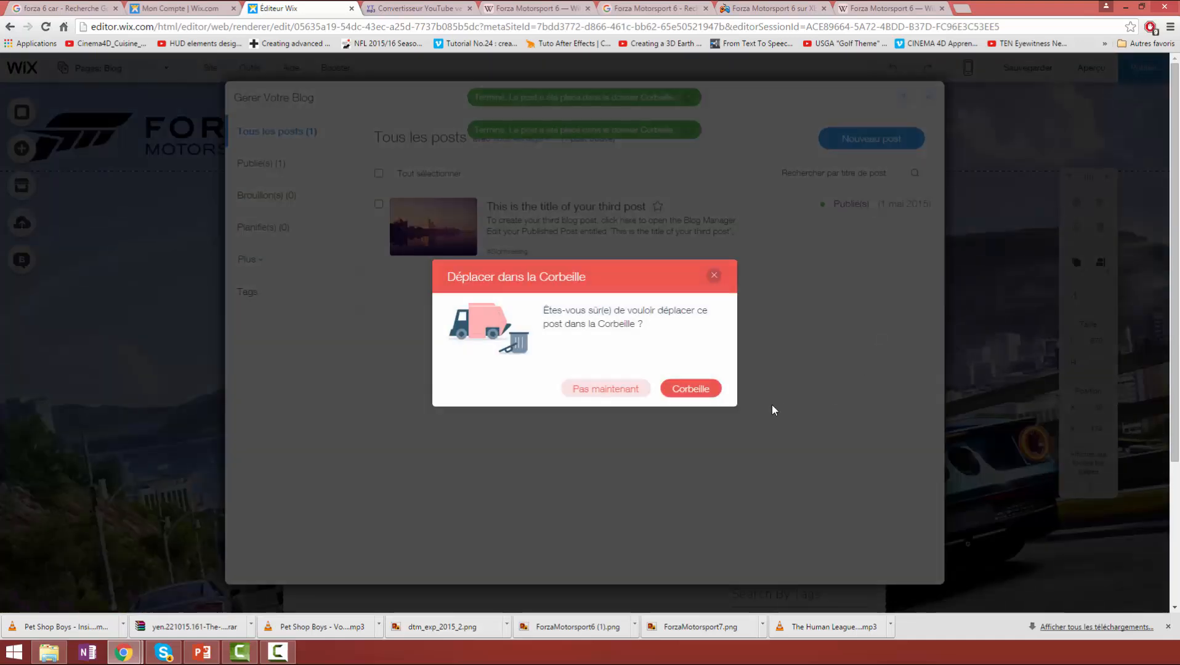
click(682, 388)
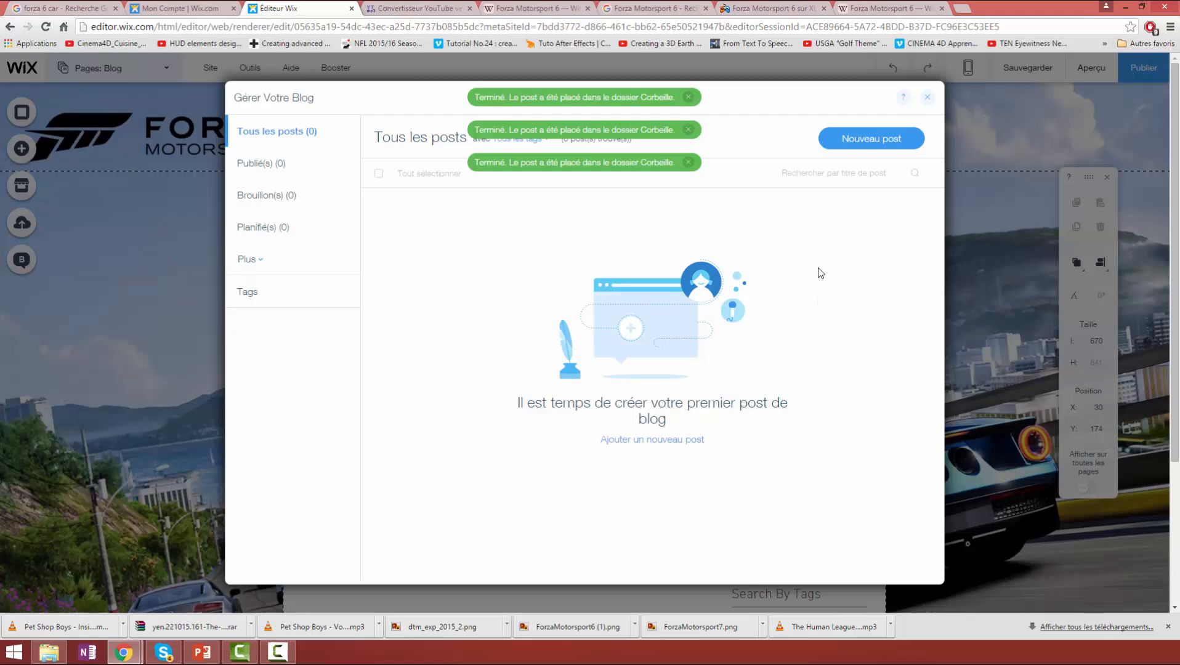
Create a new blog post titled "Histoire de Forza 6" and place the cursor in its body
click(862, 142)
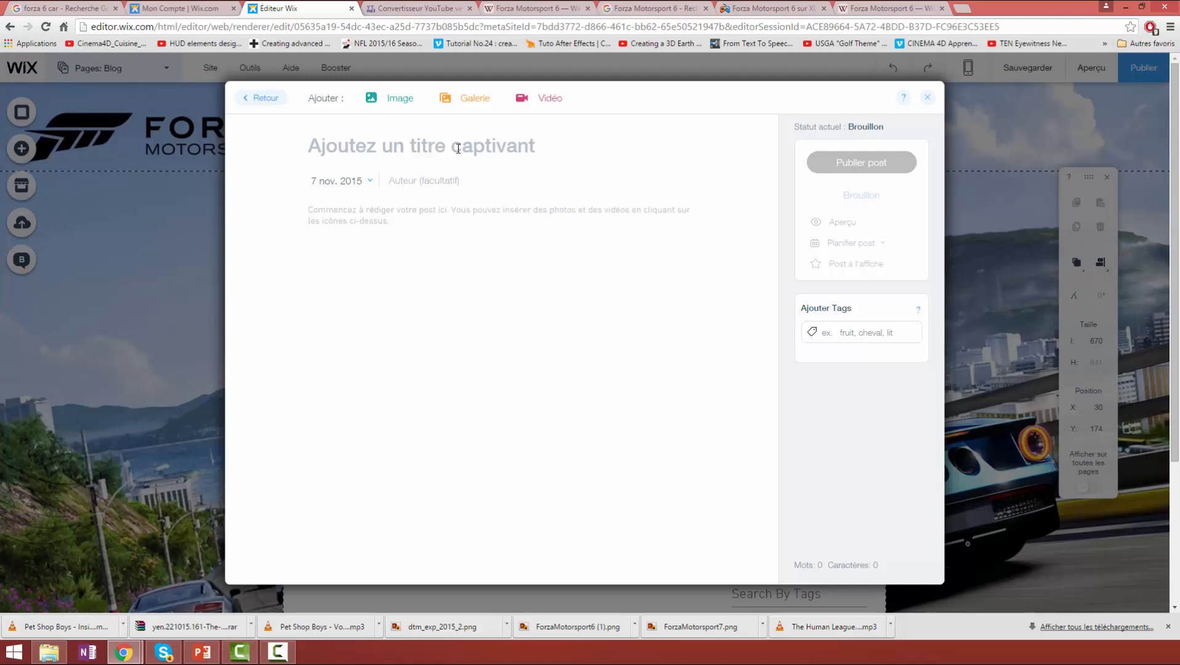
text(Histoire)
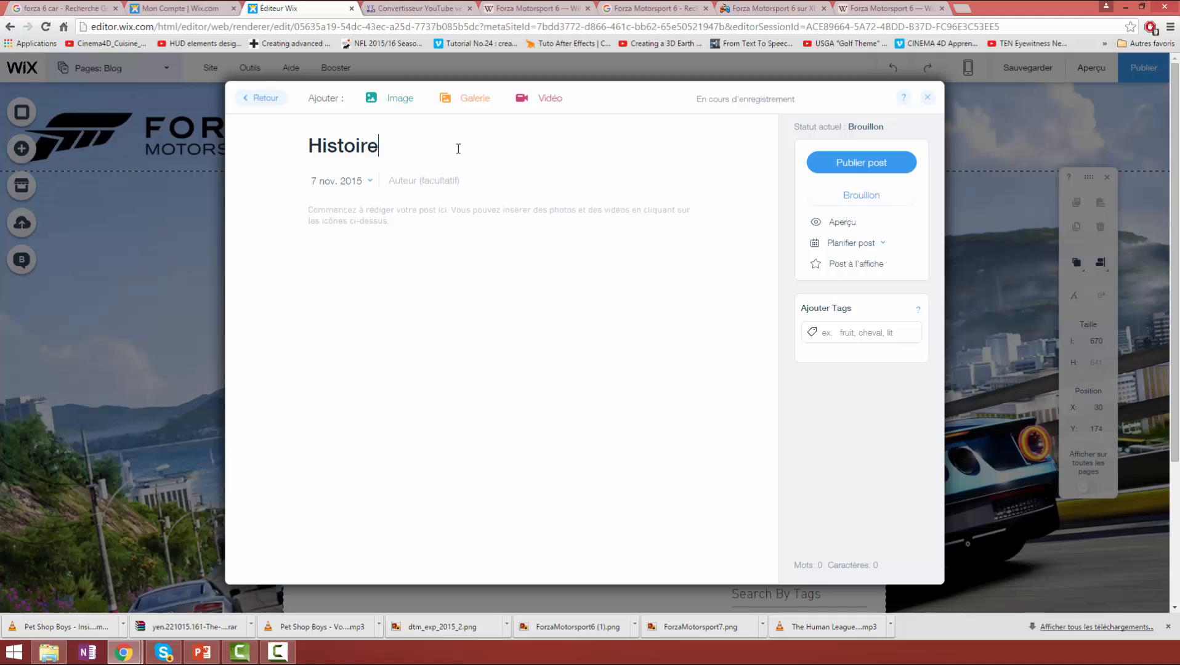
text( de Forza )
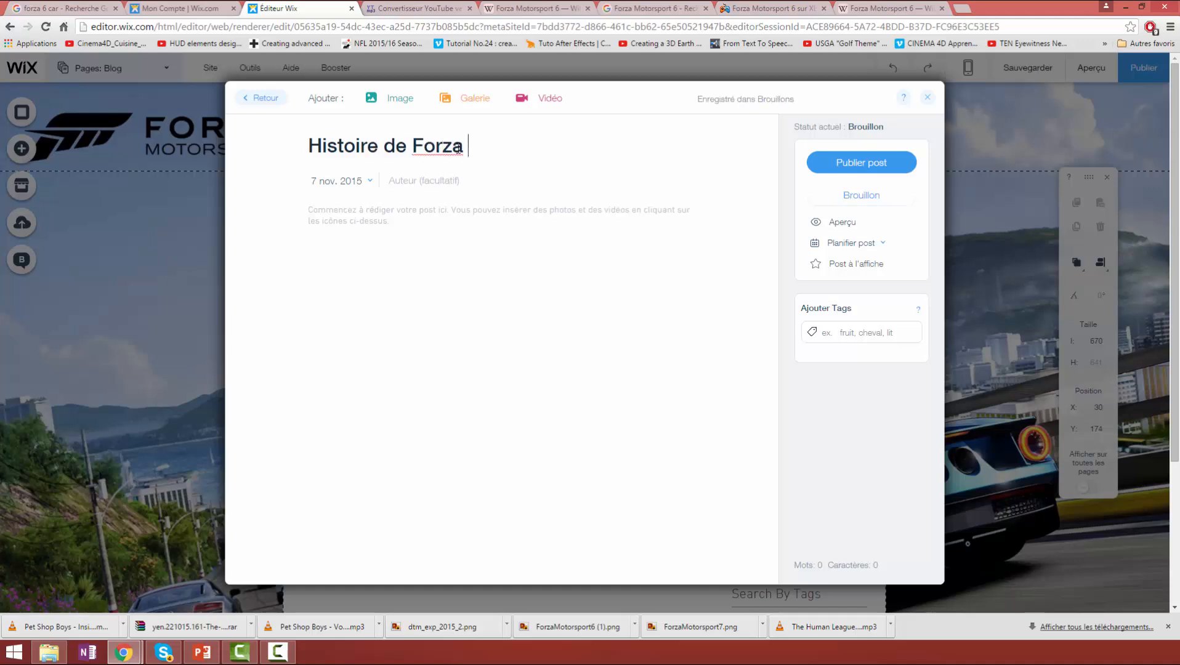
text(6)
click(393, 219)
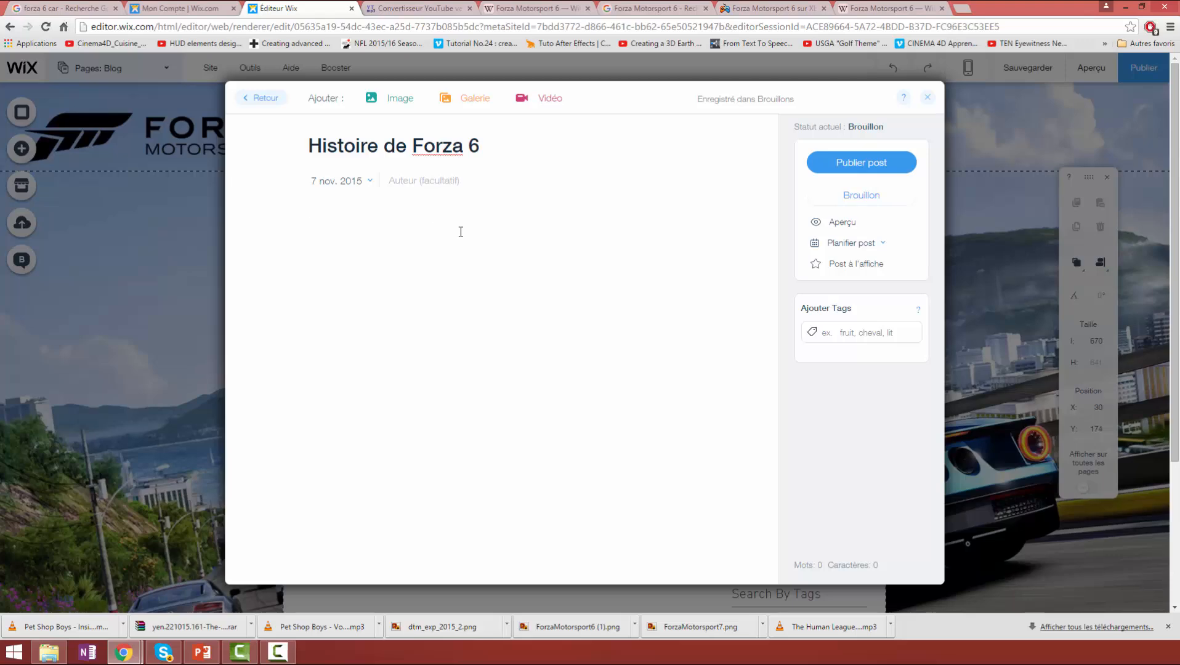
Check the Wikipedia article on Forza Motorsport 6, and copy the game's full description paragraph from the jeuxvideo.com page
click(882, 10)
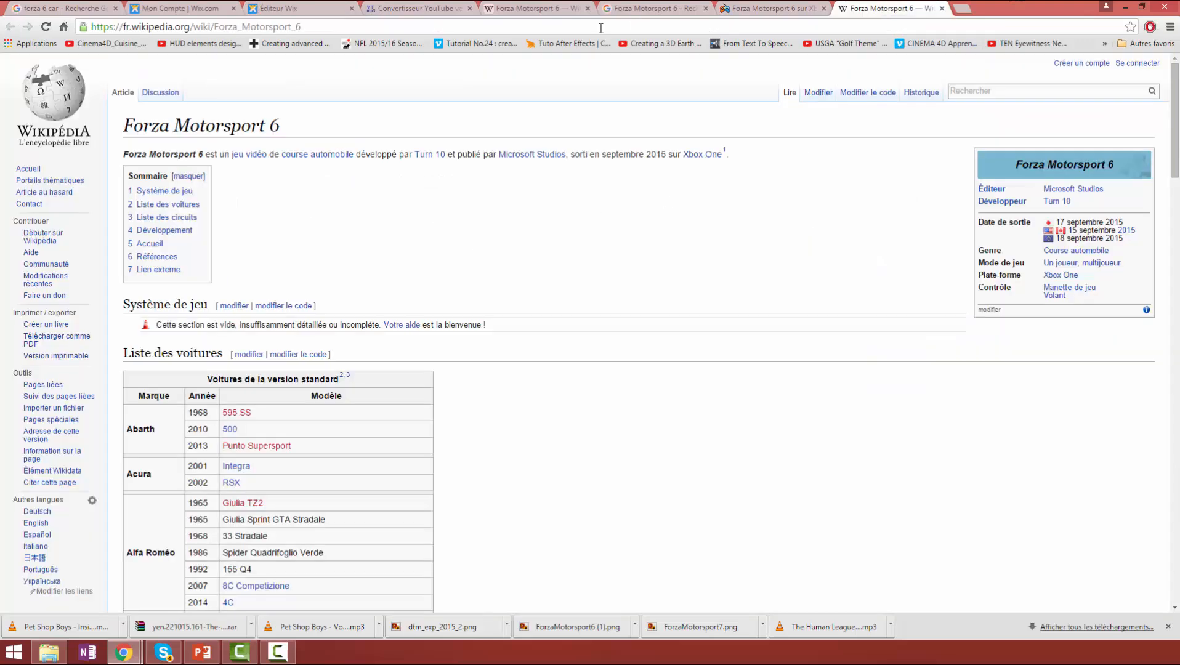
scroll(473, 247, down, 13)
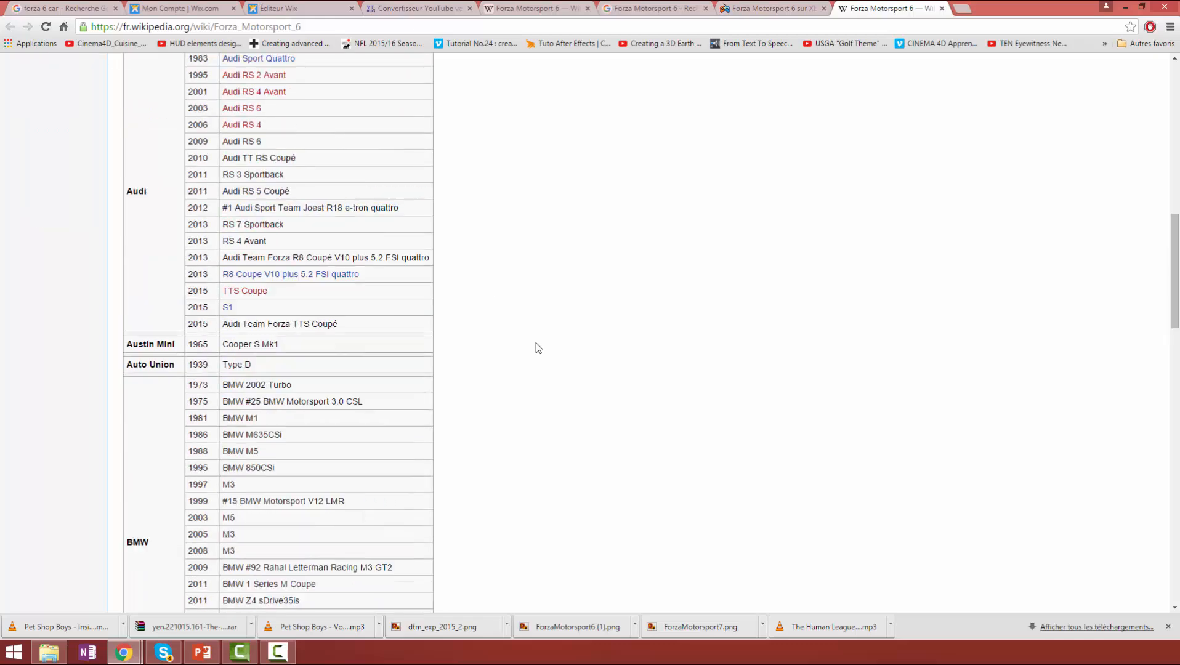
scroll(536, 344, up, 13)
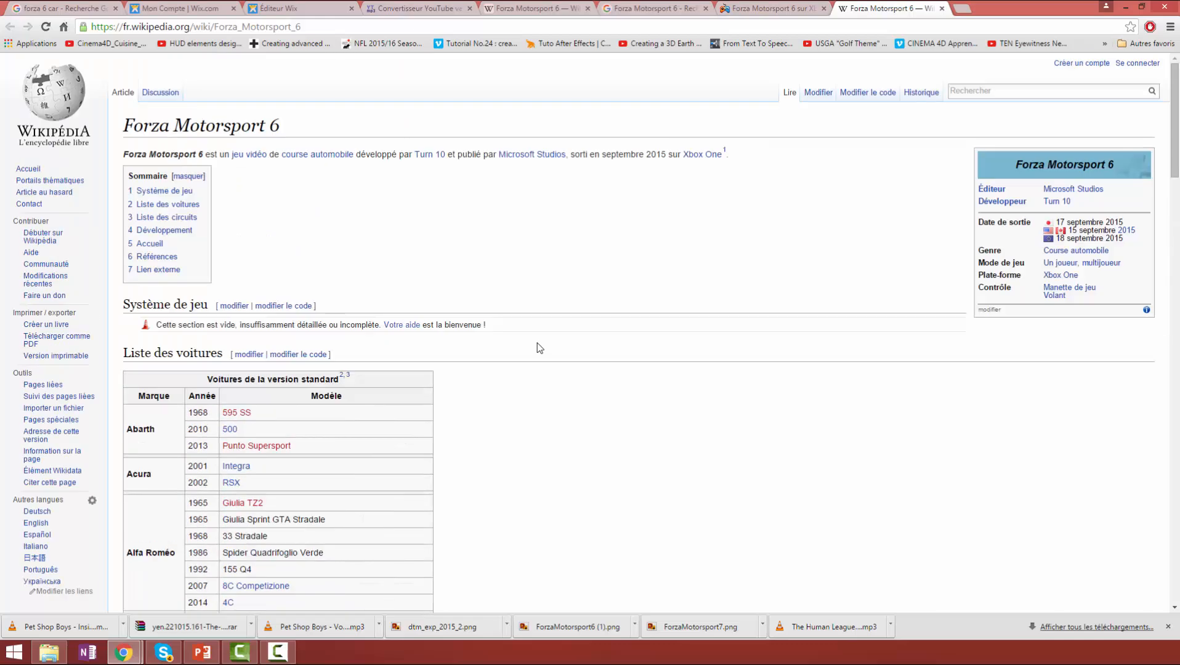
click(758, 11)
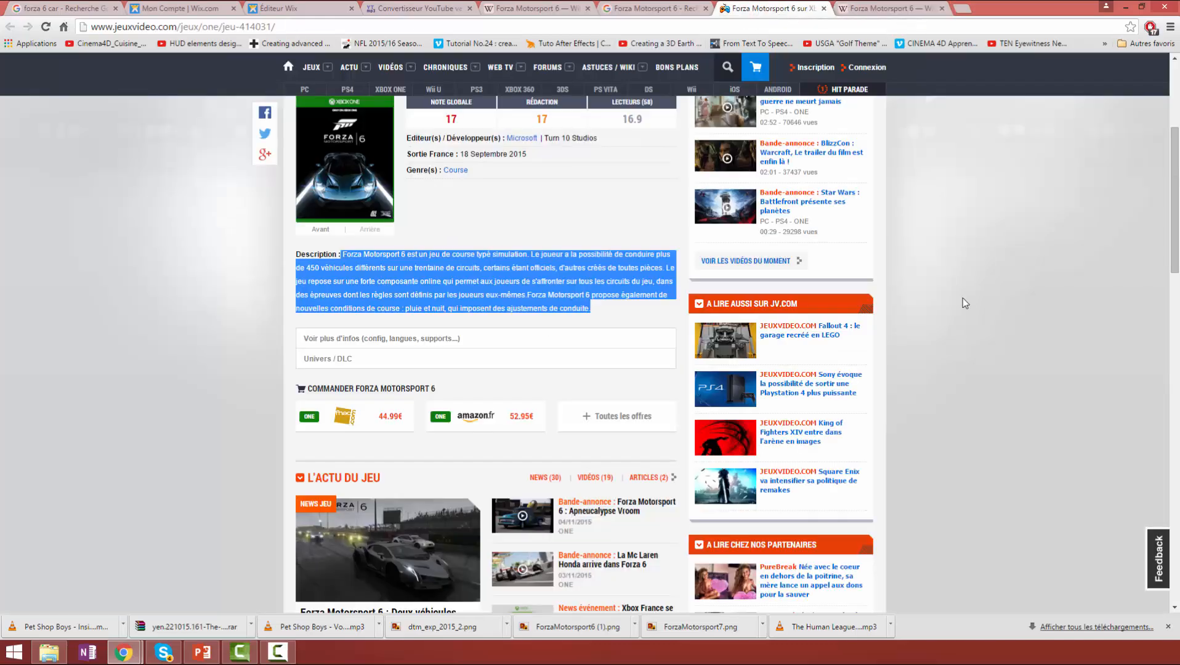
scroll(963, 297, up, 4)
click(500, 476)
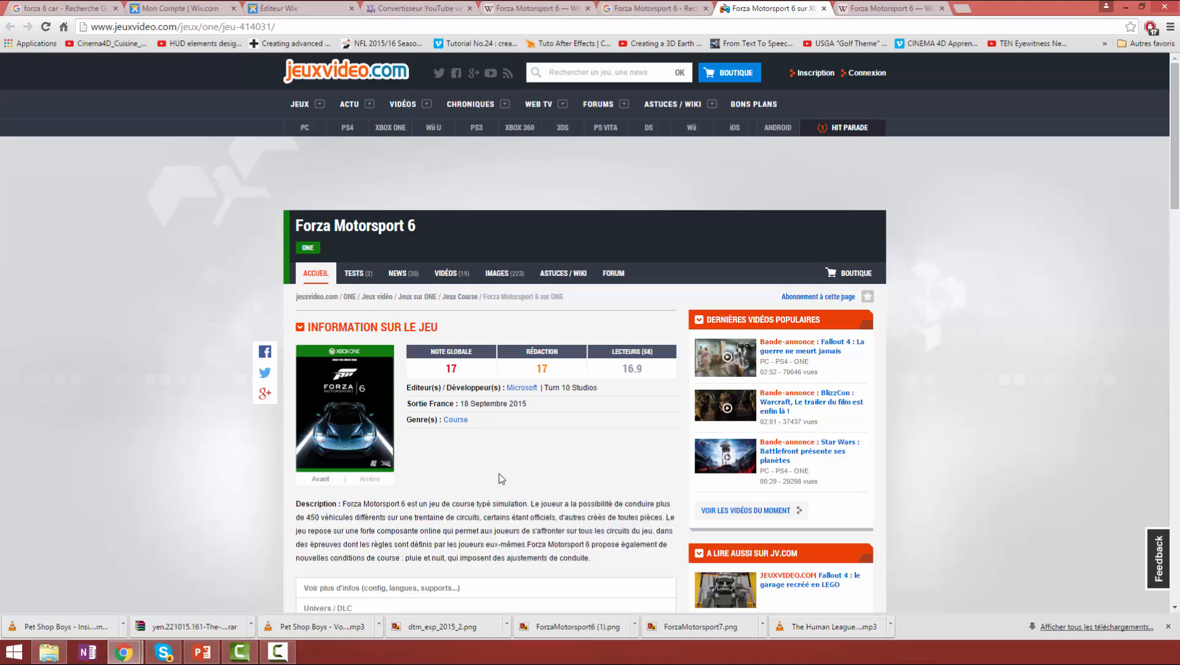
scroll(499, 474, down, 2)
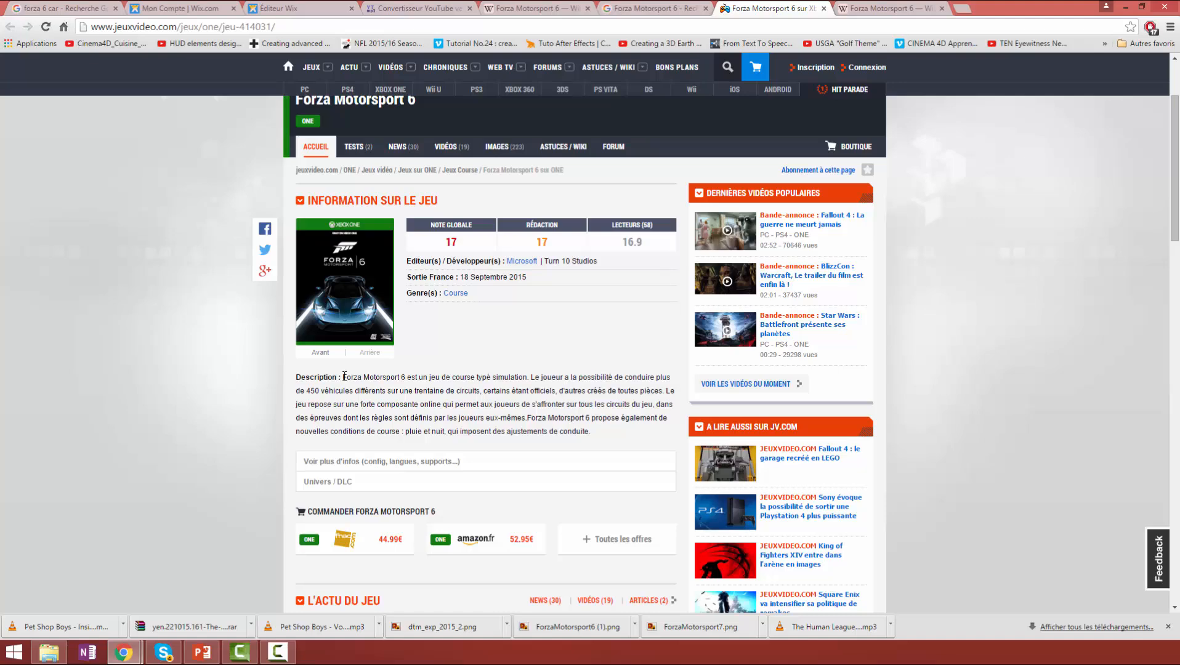
drag(343, 377, 600, 433)
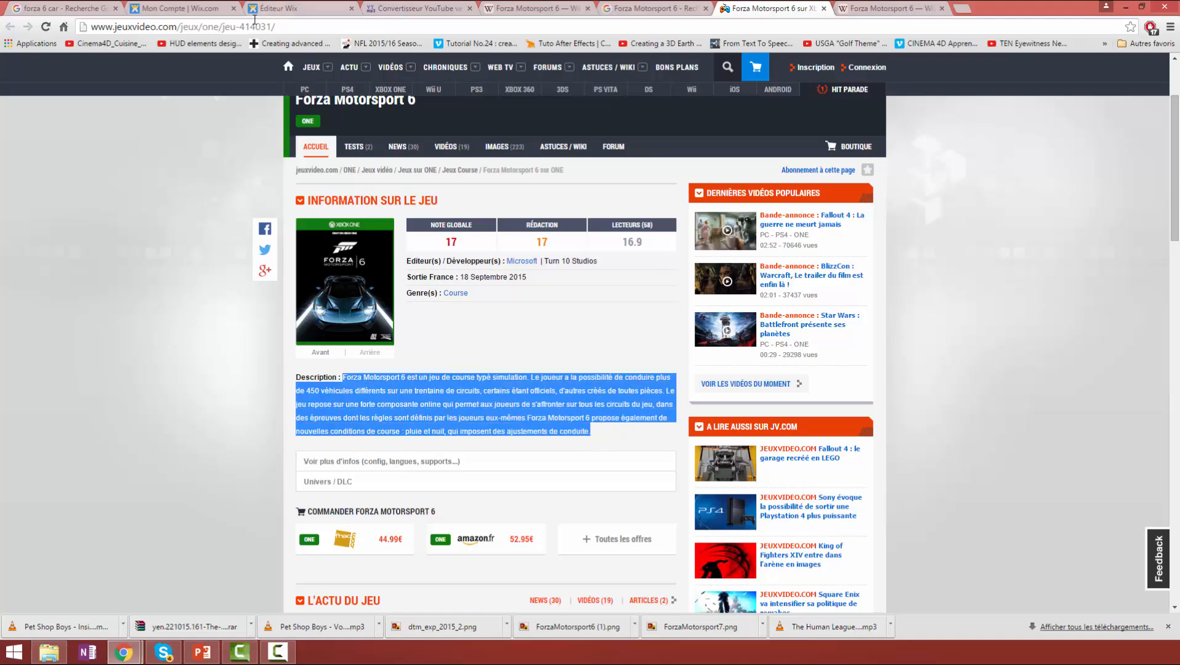
Return to the Wix editor and paste the copied Forza Motorsport 6 description into the post body
click(274, 9)
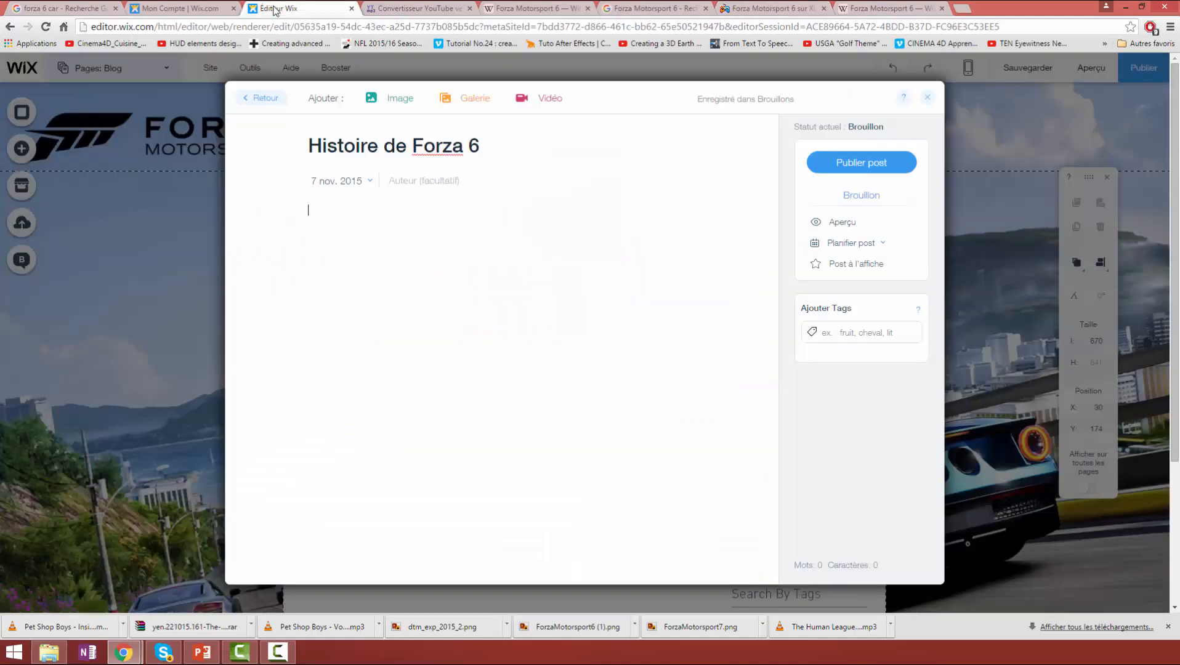
click(368, 214)
text(Forza Motorsport 6 est un jeu de course typé simulation. Le joueur a la possibilité de conduire plus de 450 véhicules différents sur une trentaine de circuits, certains étant officiels, d'autres créés de toutes pièces. Le jeu repose sur une forte composante online qui permet aux joueurs de s'affronter sur tous les circuits du jeu, dans des épreuves dont les règles sont définis par les joueurs eux-mêmes.Forza Motorsport 6 propose également de nouvelles conditions de course : pluie et nuit, qui imposent des ajustements de conduite.)
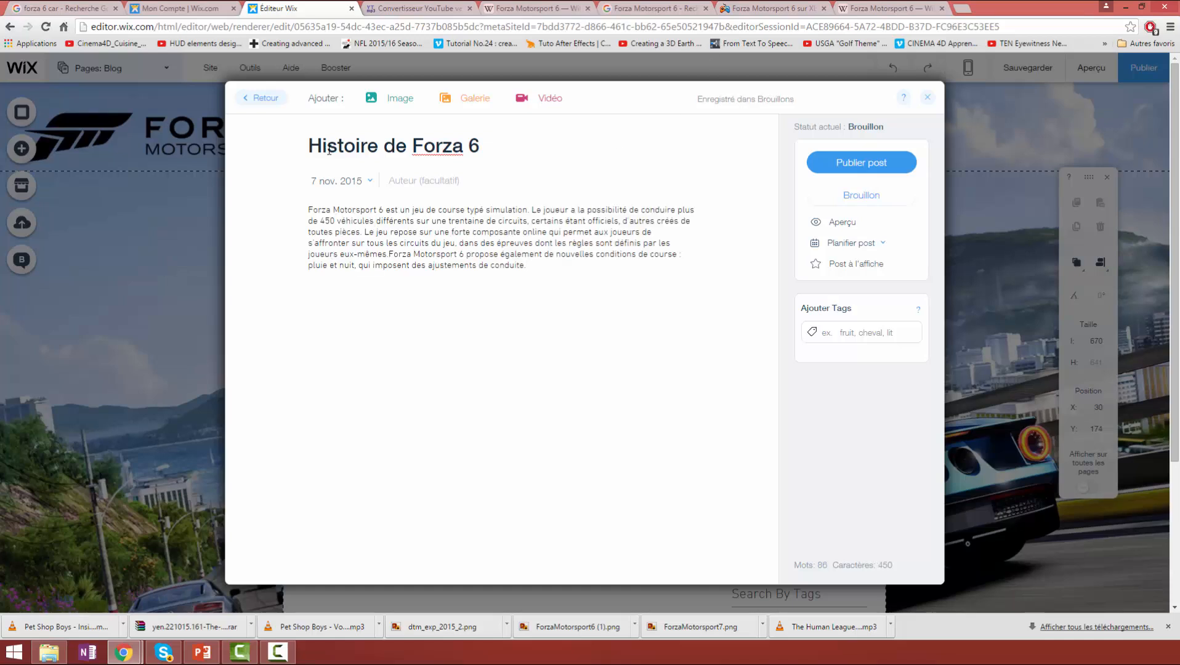
Replace "Histoire" in the post title so it reads "Description de Forza 6"
double_click(331, 144)
text(Descript)
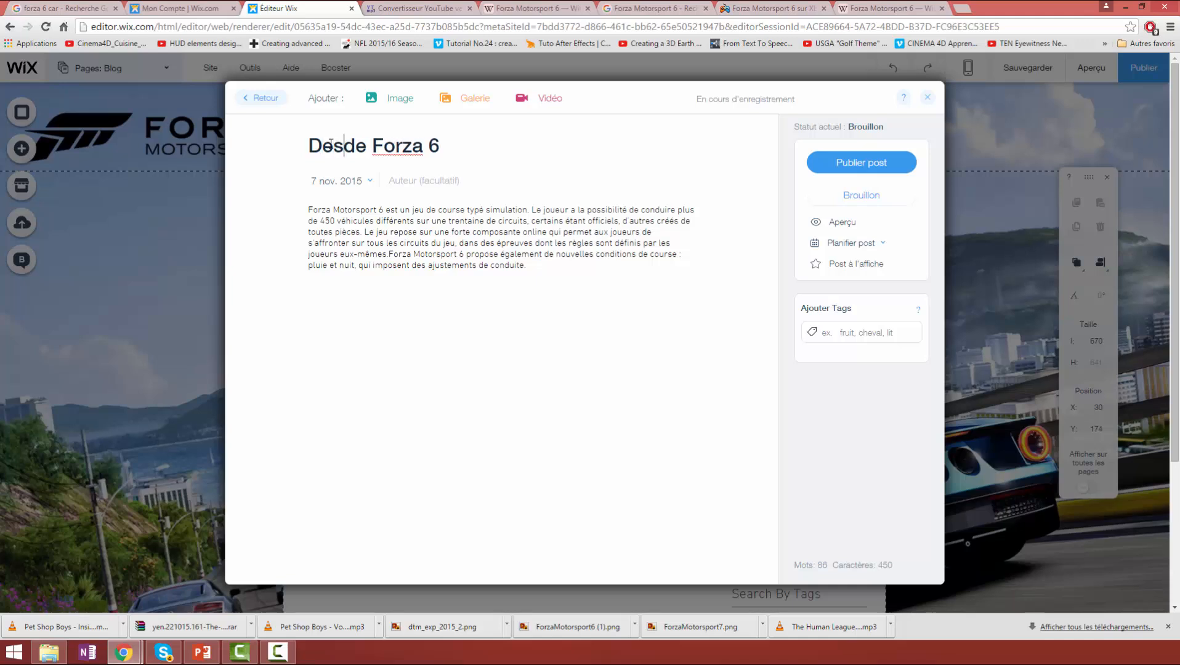
text(ion)
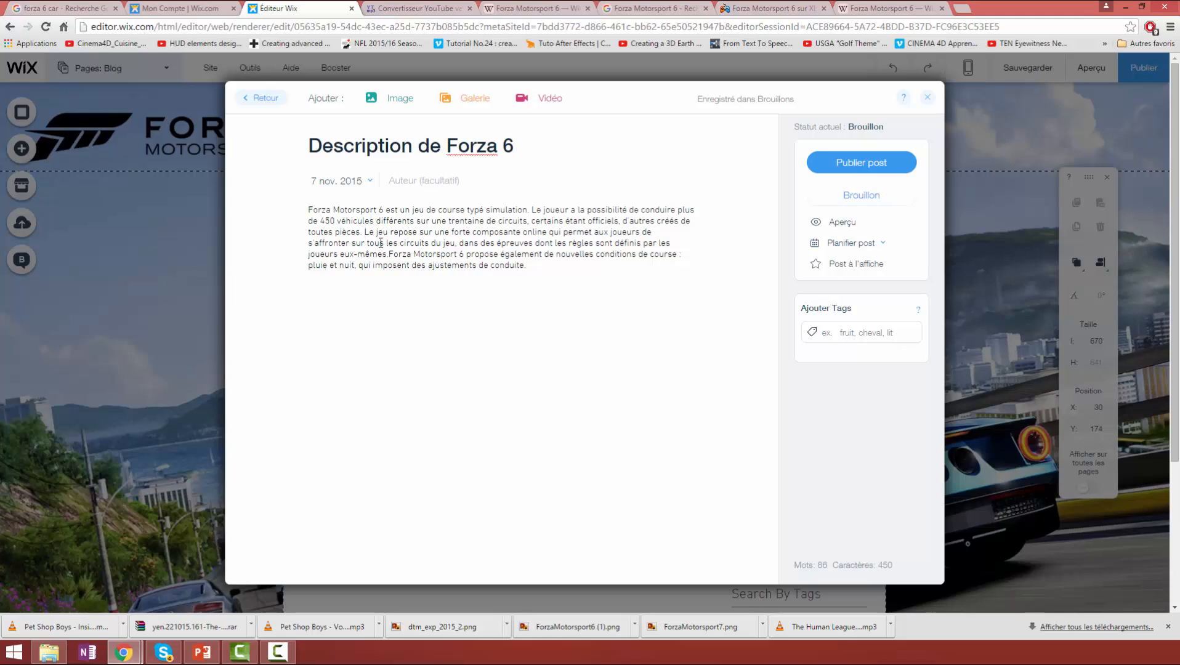
Split the body text before "Le jeu repose" and add blank lines between the two paragraphs
key(Return)
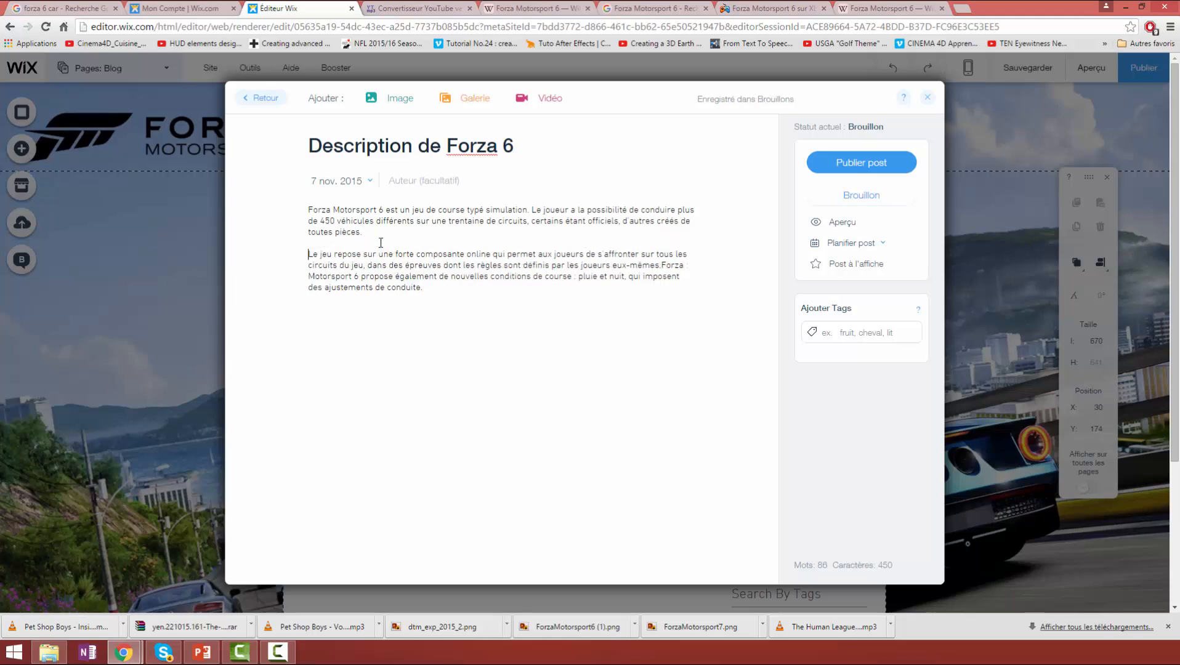
key(Return)
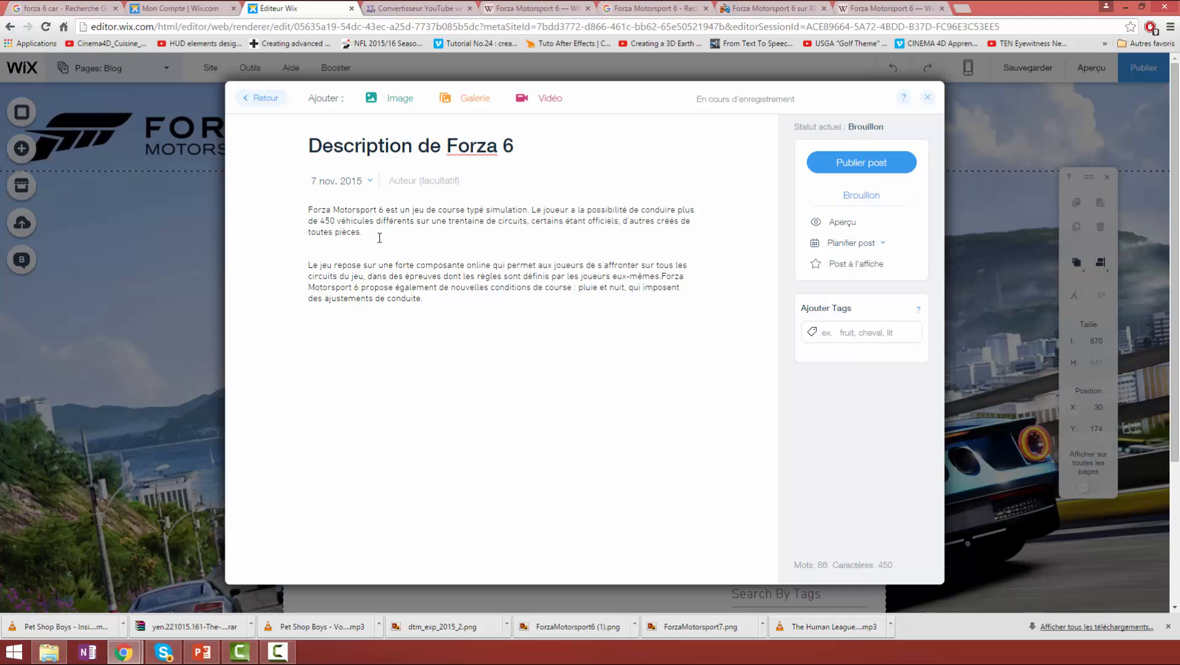
key(Return)
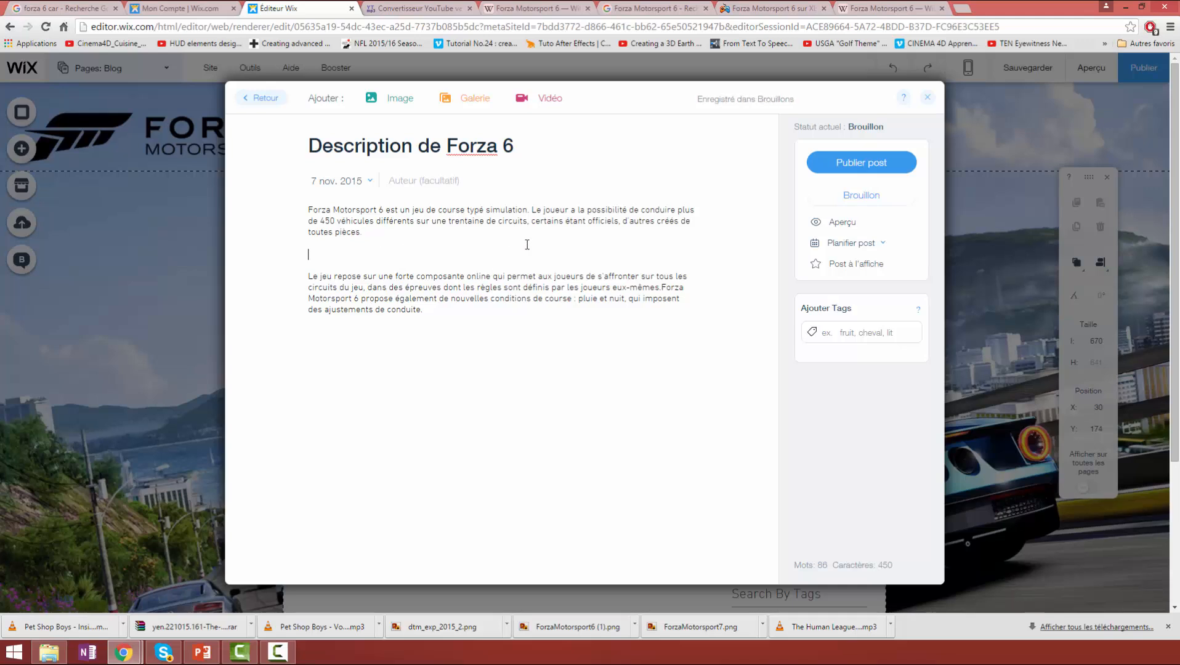
Insert the image car.png from the media library between the two body paragraphs
click(398, 103)
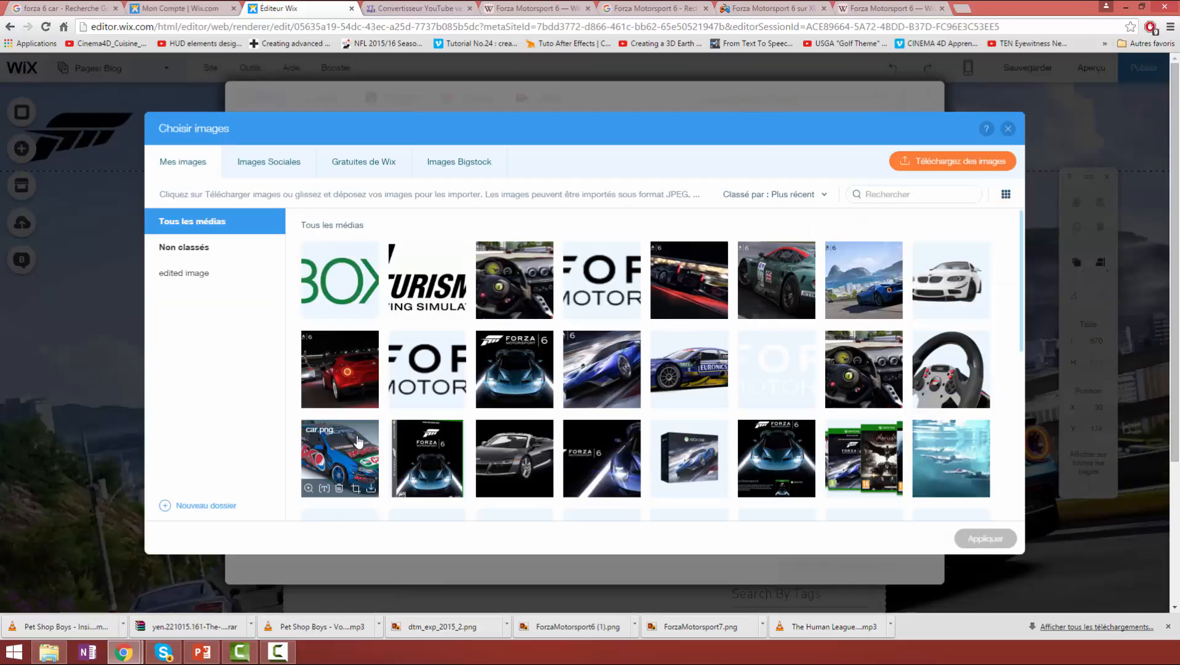
click(357, 441)
click(985, 539)
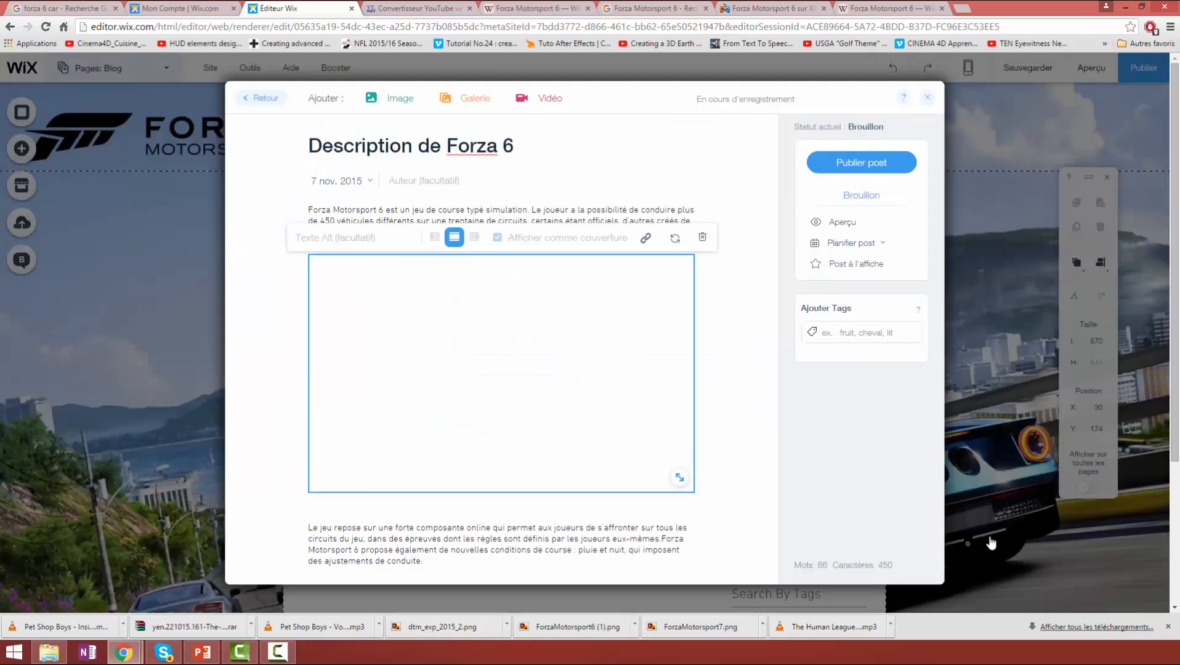
click(736, 407)
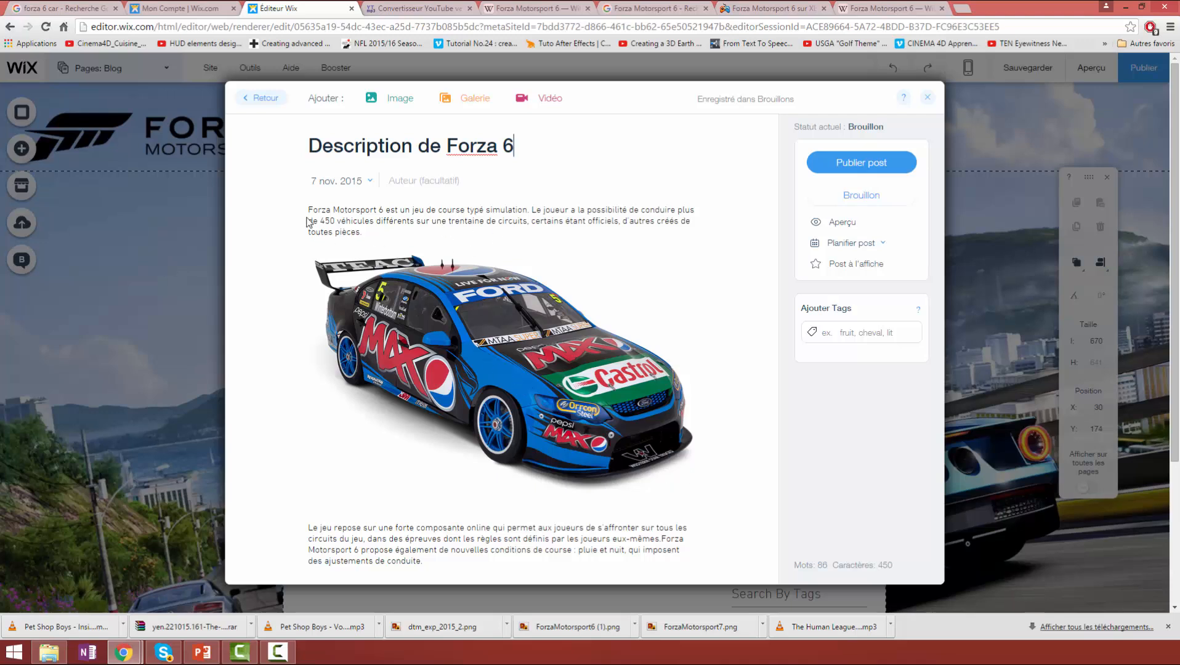
Highlight the words "Forza Motorsport 6" at the start of the first paragraph in green
drag(310, 209, 374, 207)
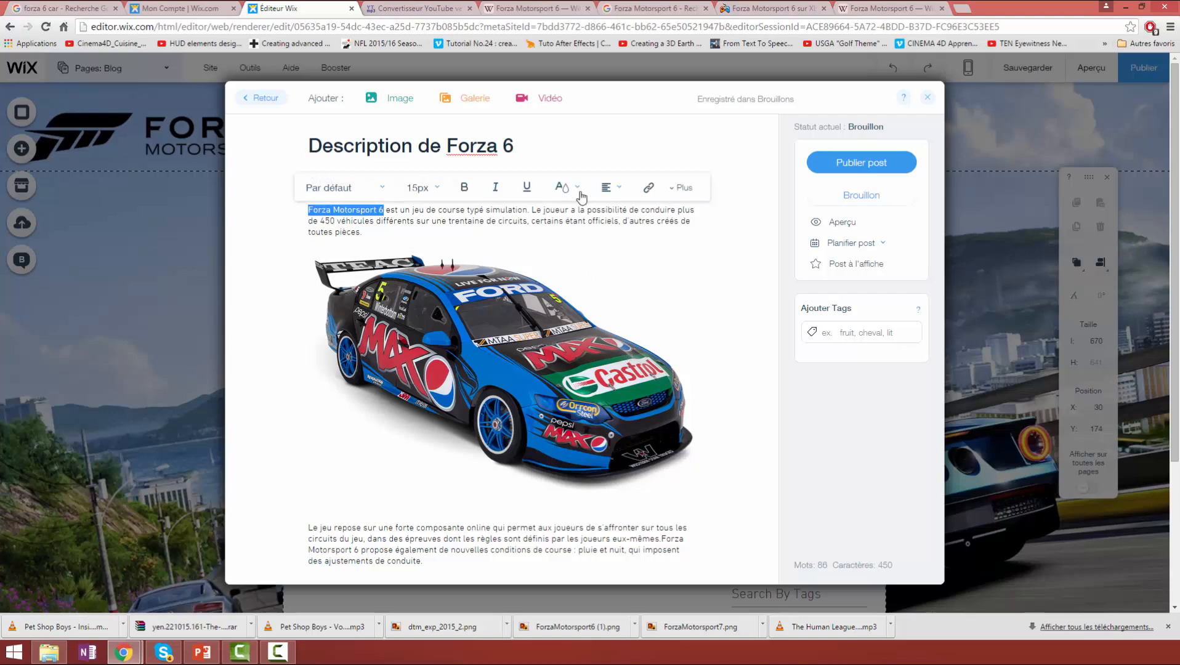
click(578, 188)
click(578, 188)
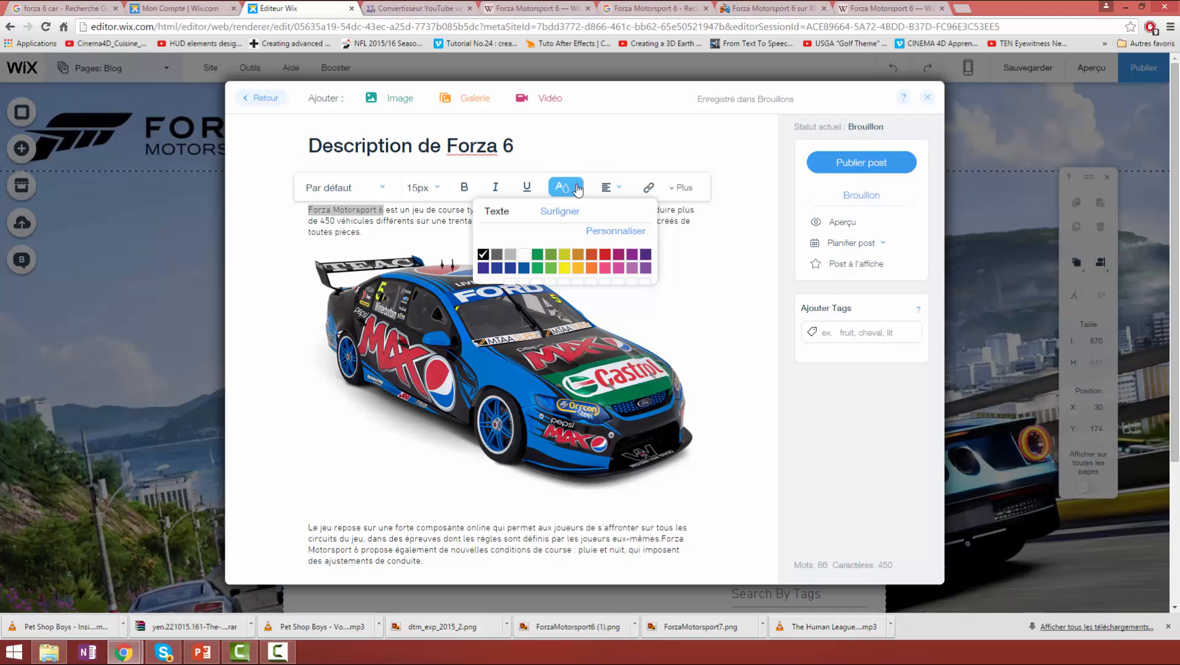
click(558, 214)
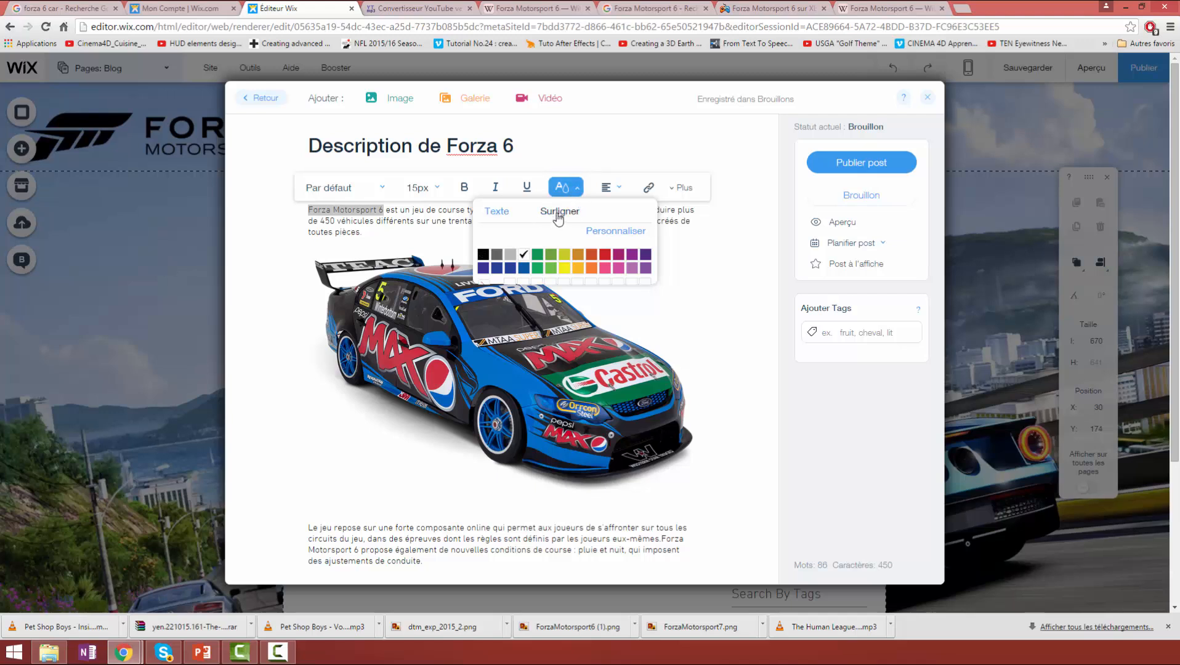
click(537, 269)
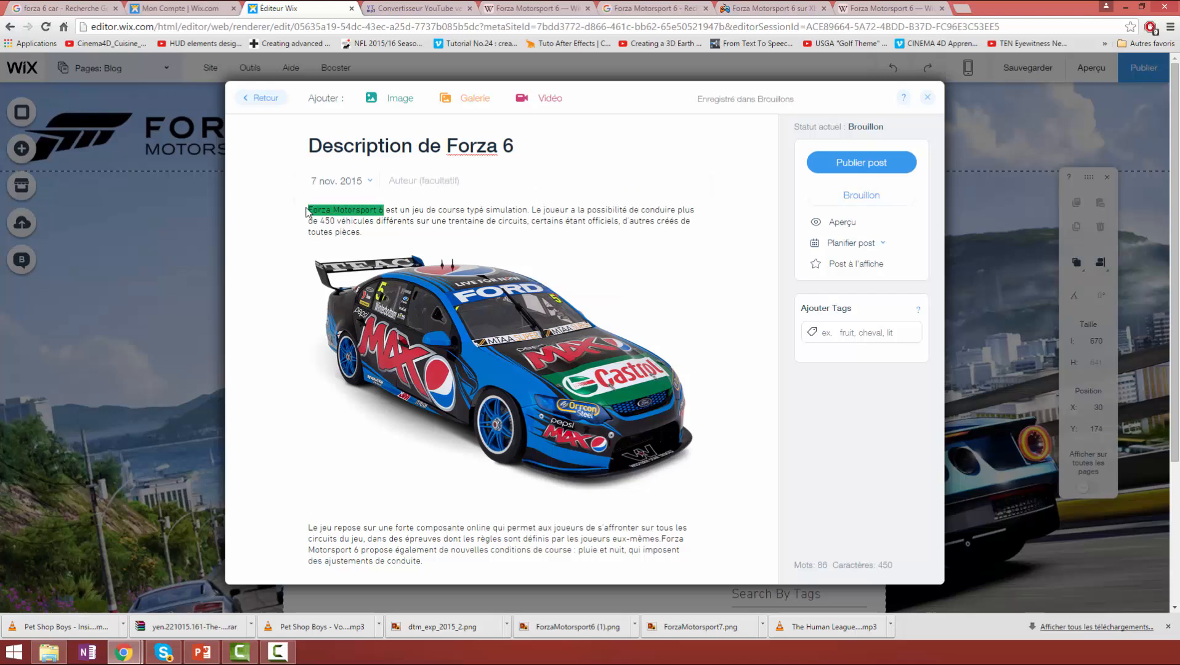
Set the text colour of the highlighted words "Forza Motorsport 6" to white
mouse_move(309, 208)
mouse_down()
mouse_move(393, 209)
mouse_move(310, 211)
mouse_up()
click(382, 210)
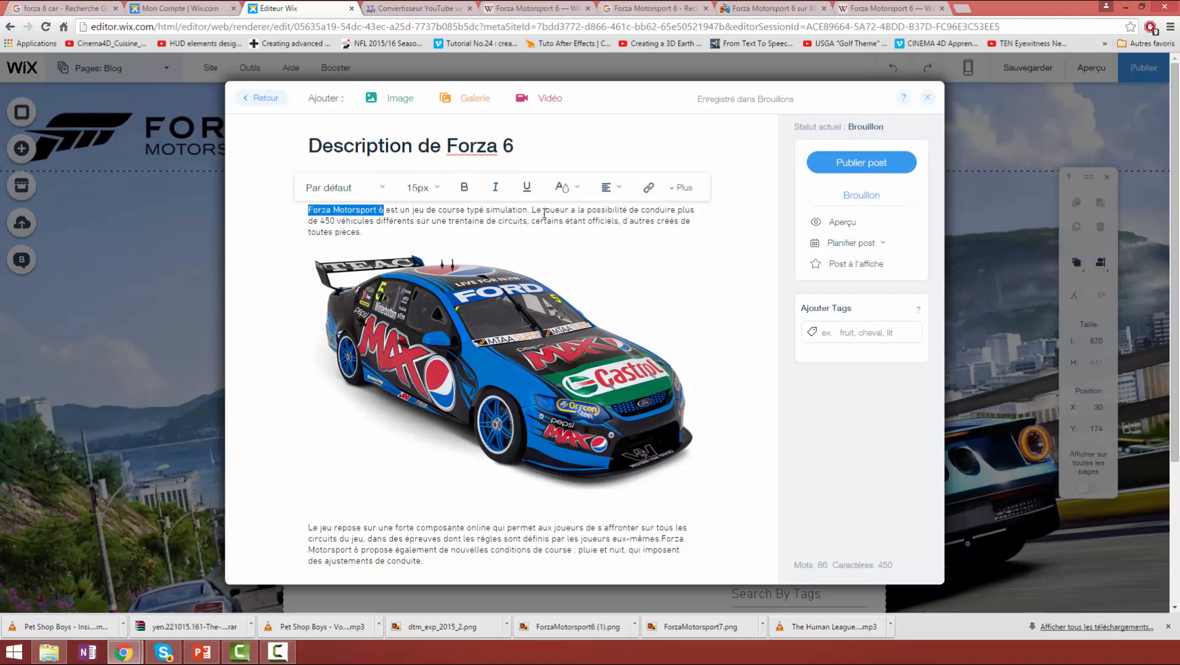
click(562, 187)
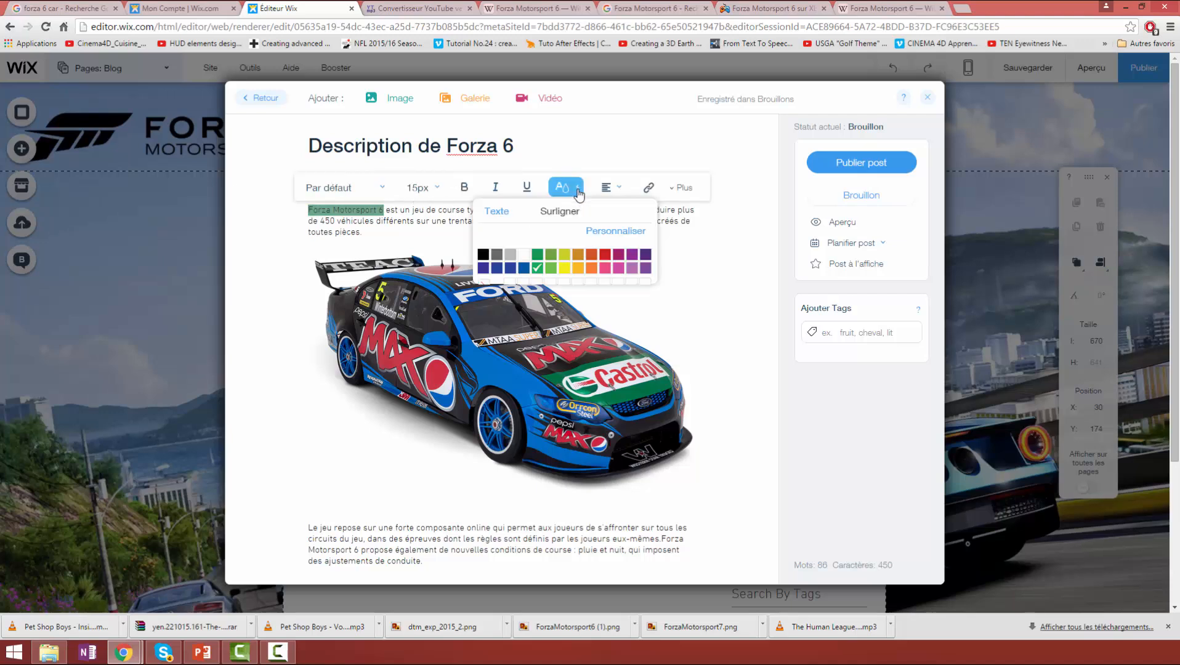
click(495, 213)
click(523, 254)
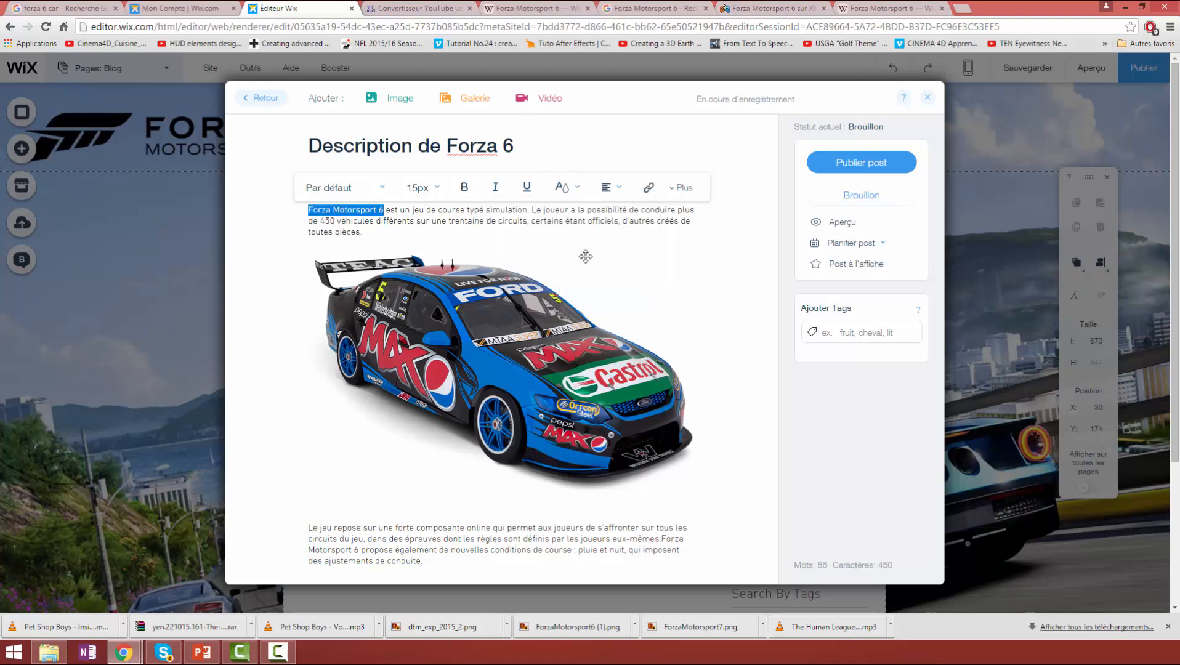
click(627, 308)
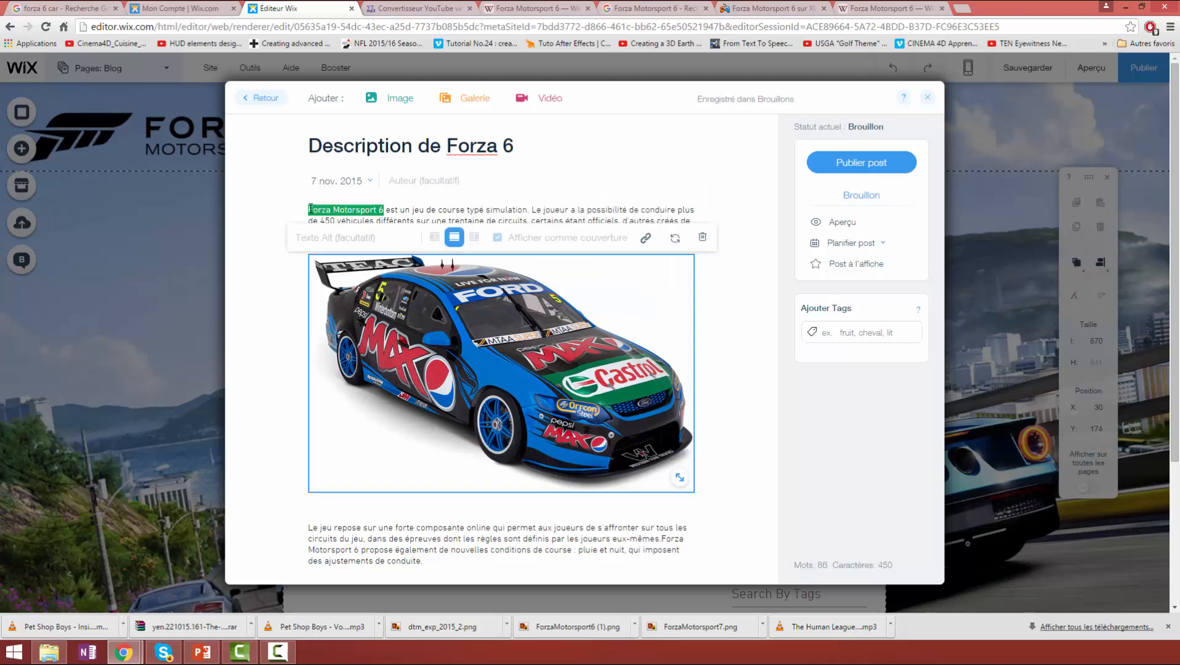
Set the font size of the highlighted words "Forza Motorsport 6" in the first paragraph to 21 px
drag(311, 208, 406, 222)
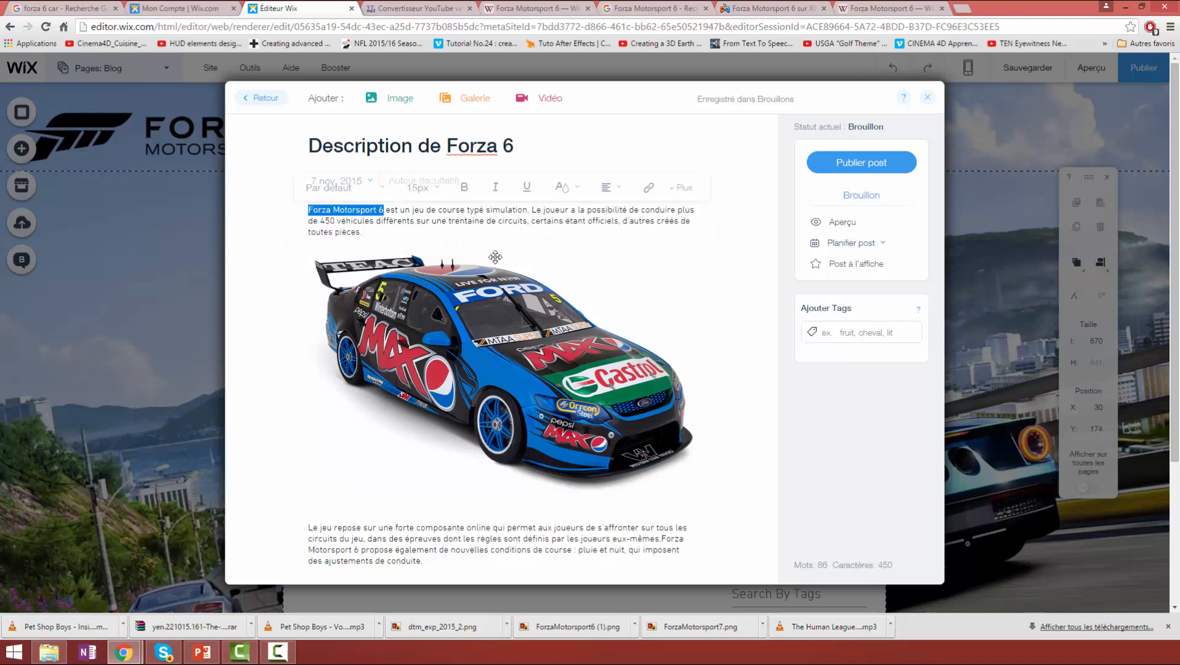
click(434, 189)
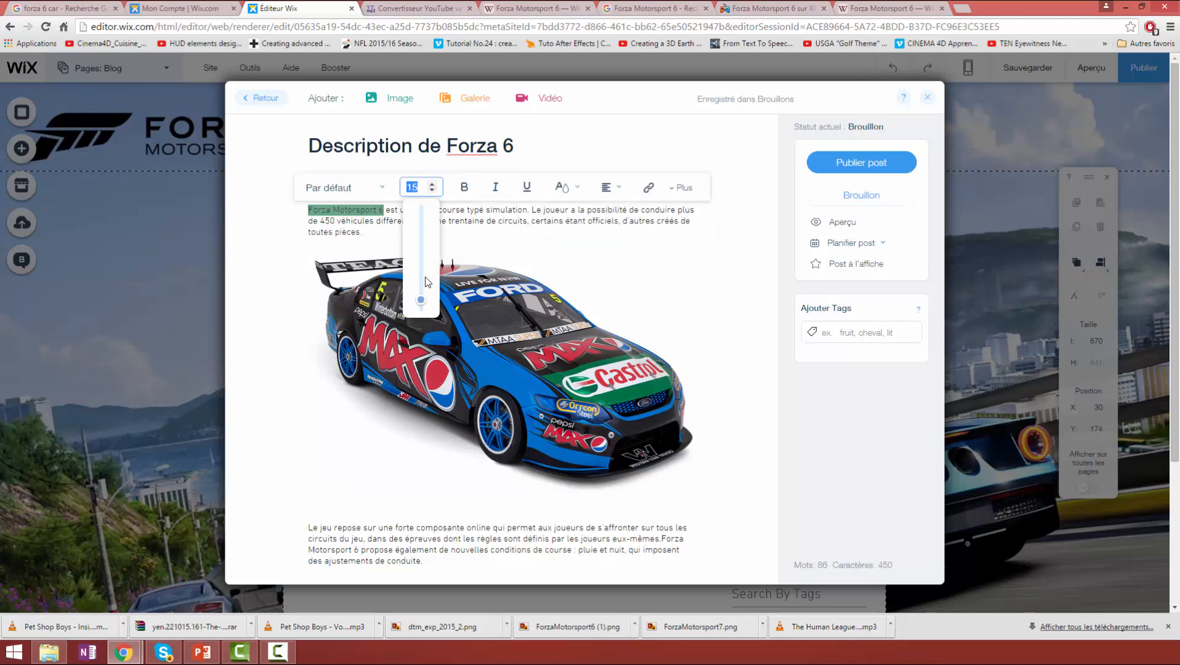
drag(421, 303, 413, 296)
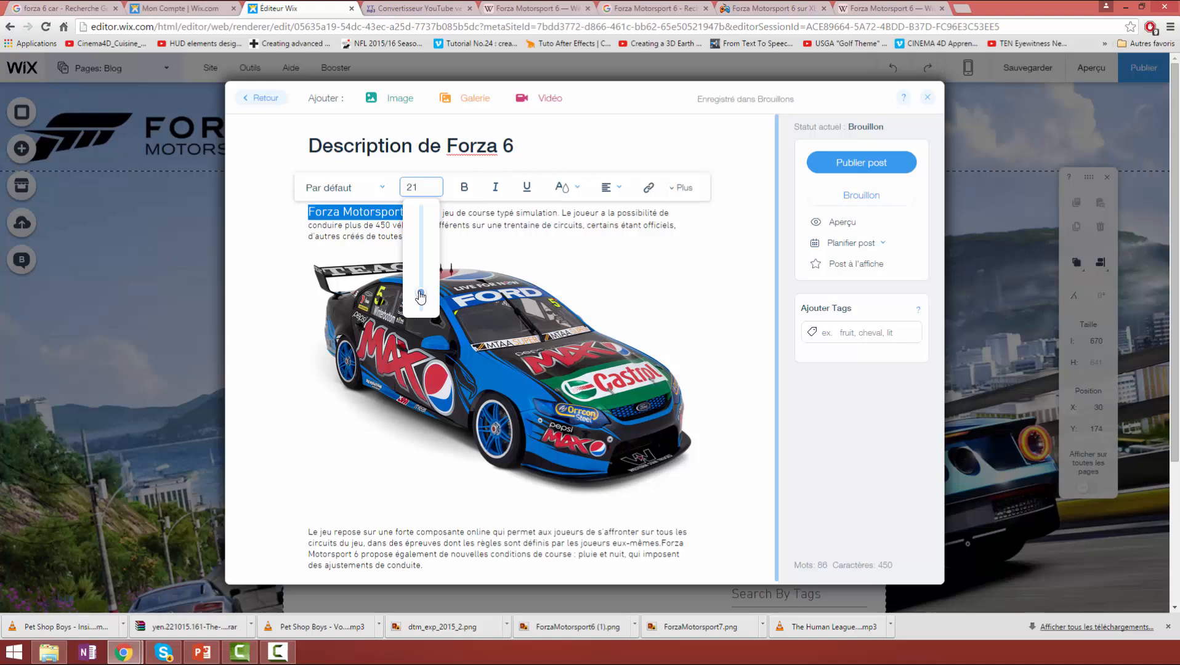
click(623, 245)
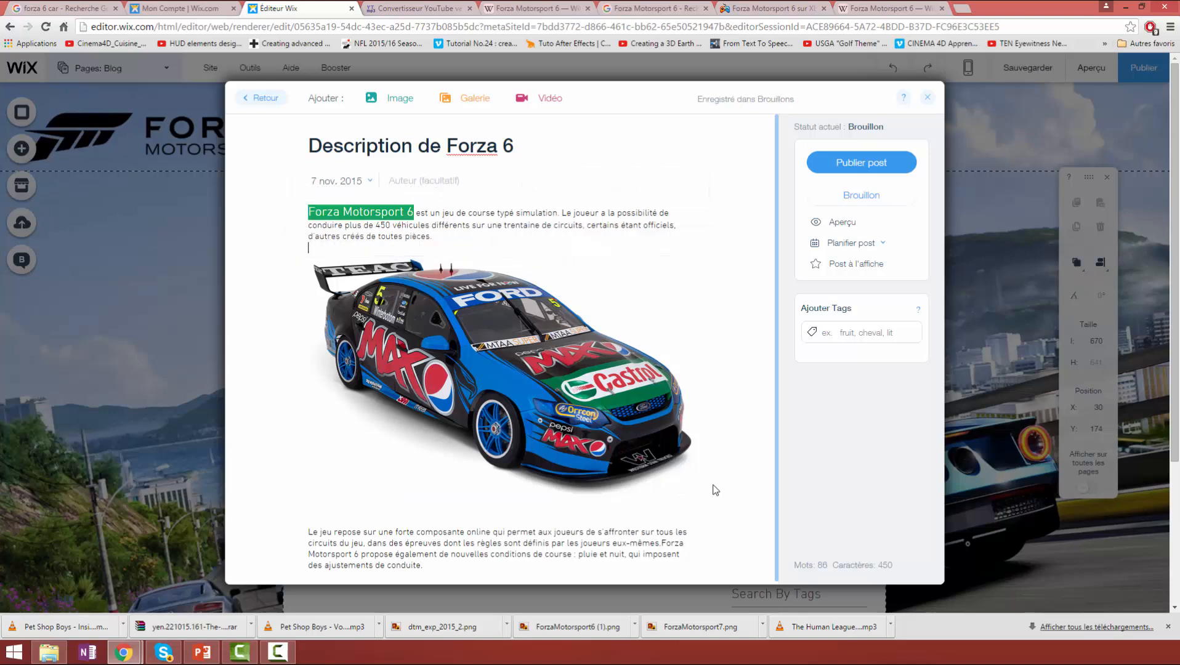
scroll(715, 490, down, 1)
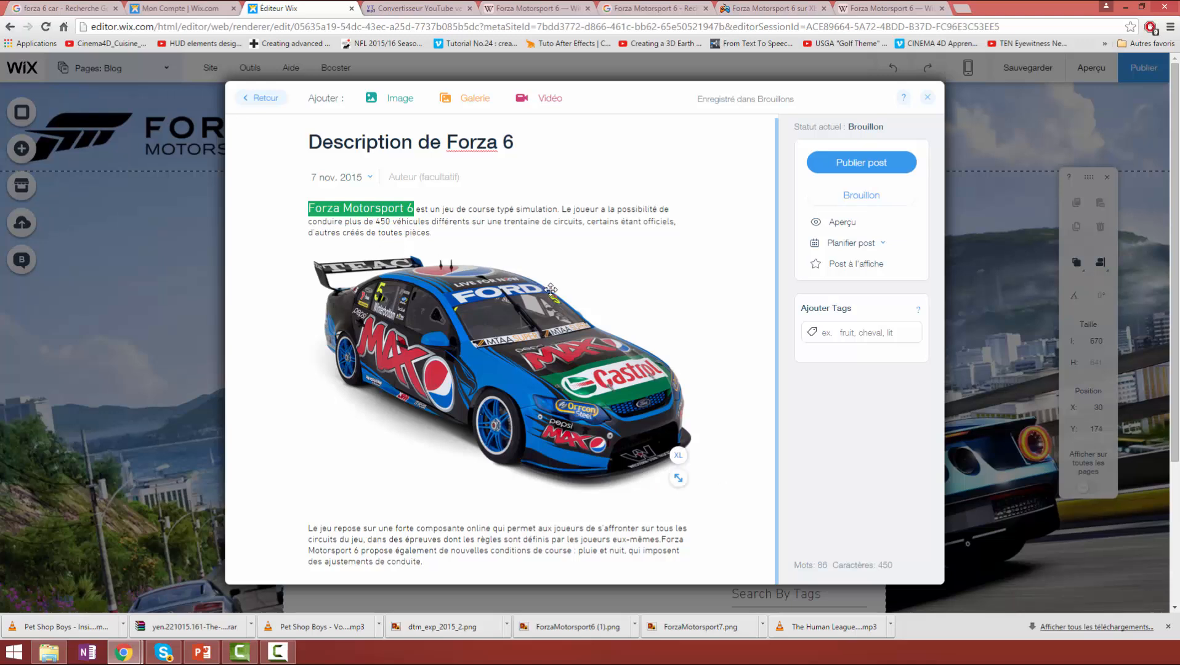
scroll(684, 294, up, 1)
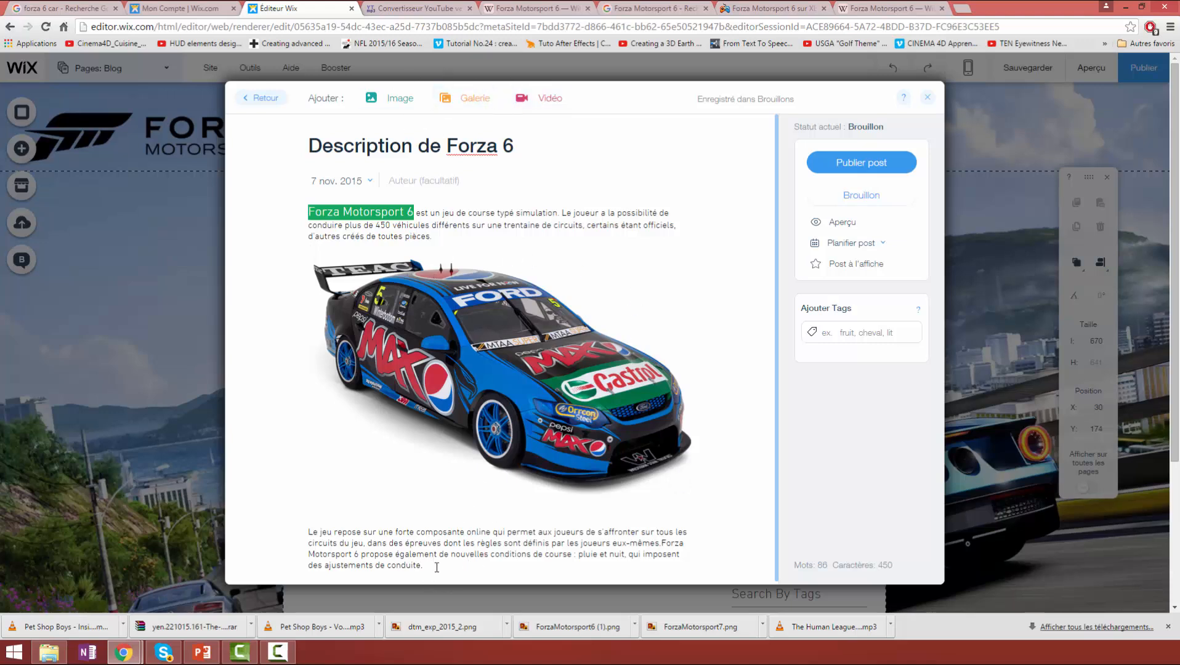
Publish the post "Description de Forza 6" and return to the list of all posts
click(845, 168)
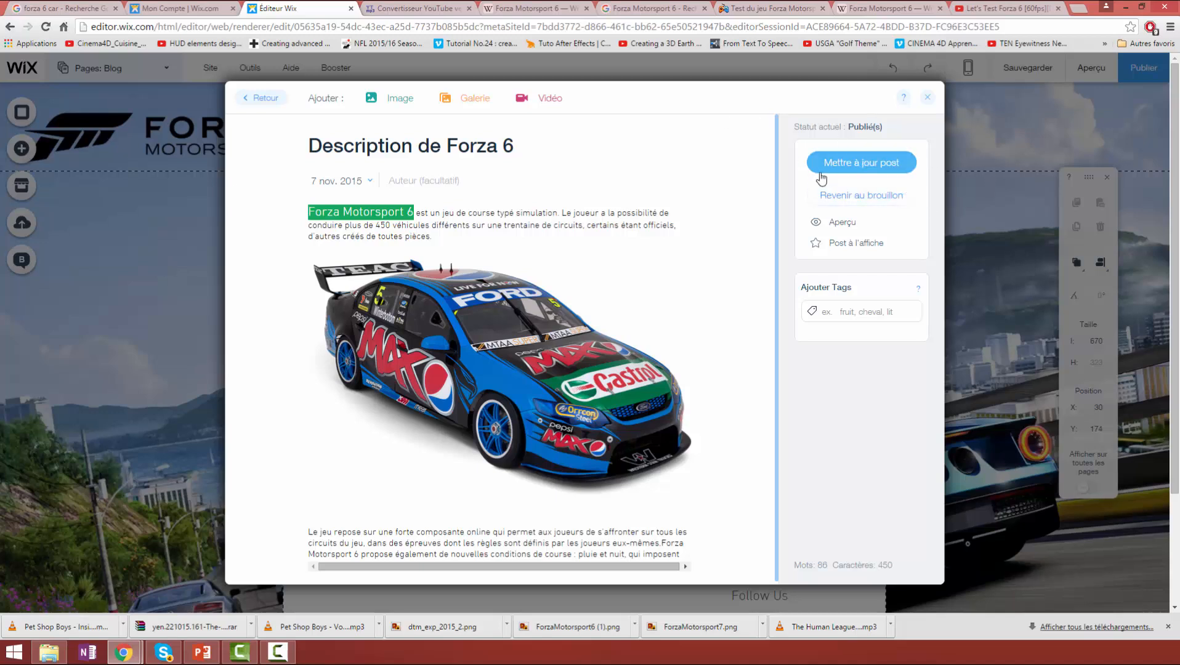
click(849, 165)
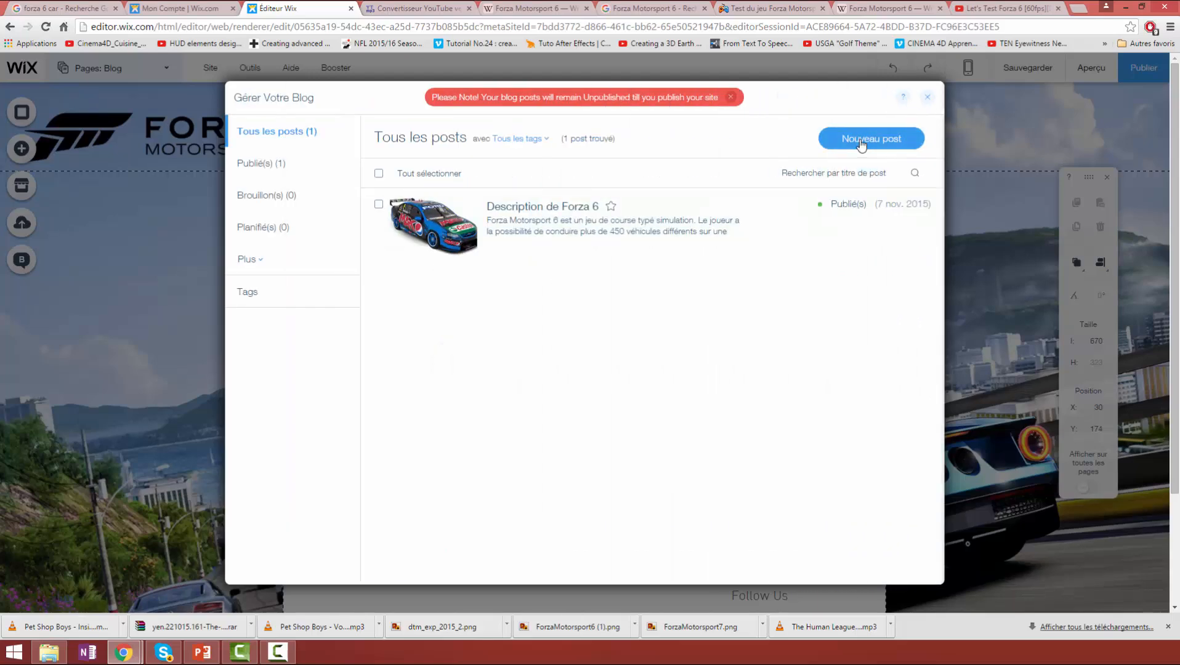
Create a new blog post and title it "TEST DE FORZA 6"
click(861, 143)
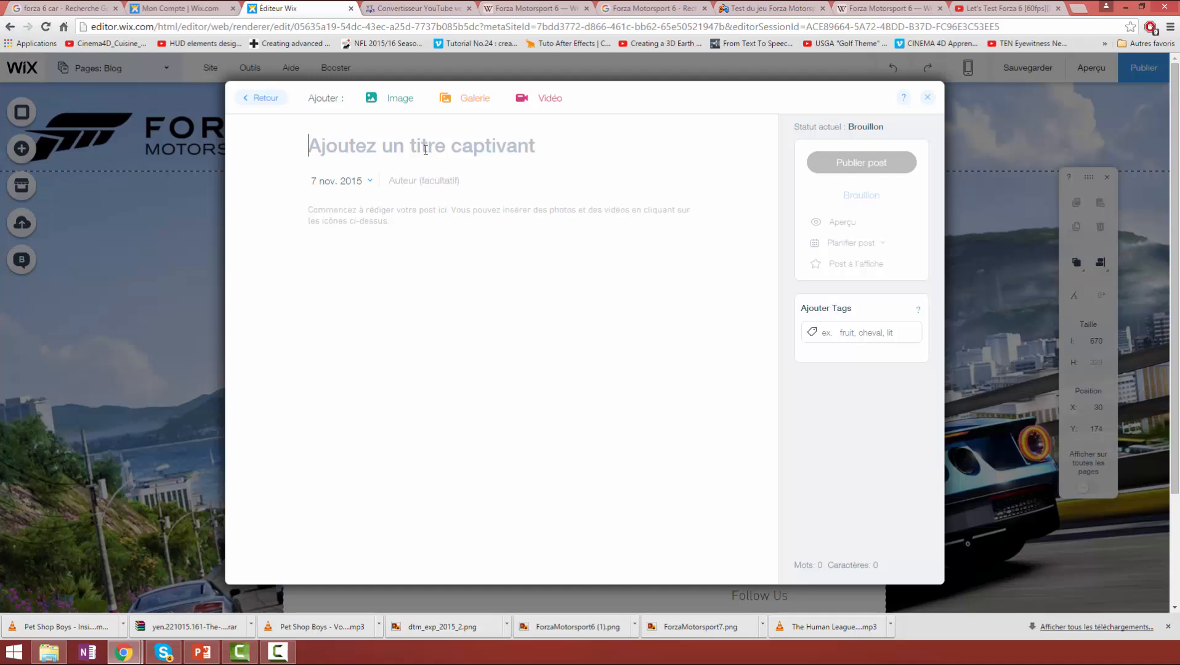
text(TERST)
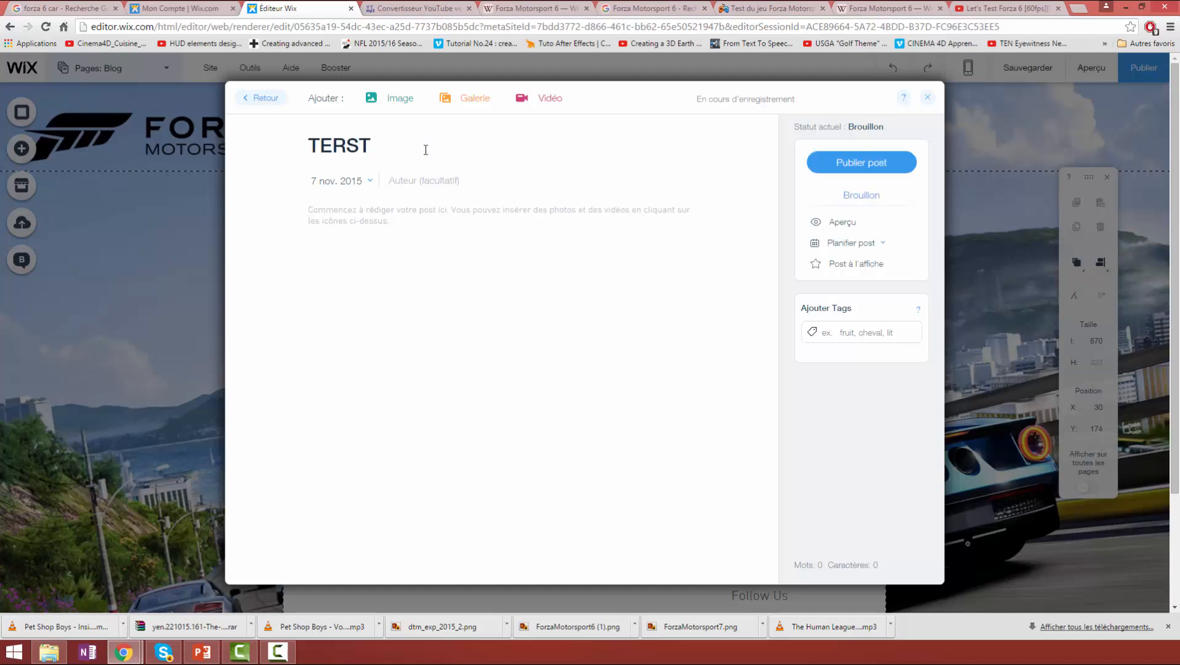
key(BackSpace)
key(BackSpace)
text(ST DE F)
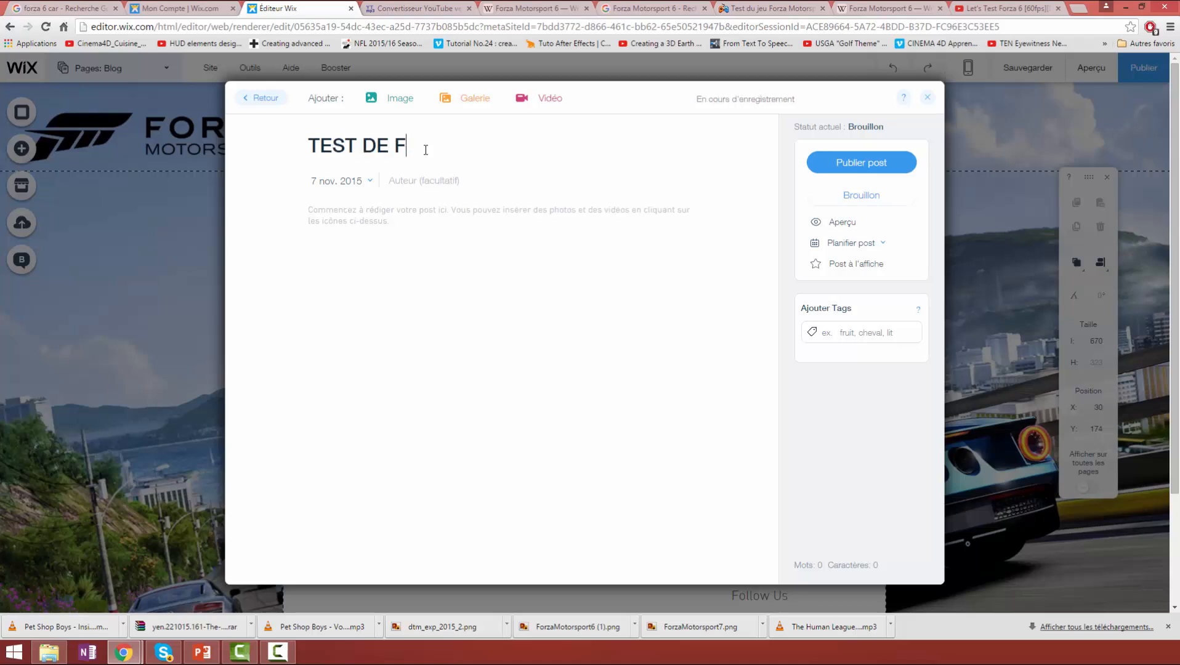
text(ORZA 6)
Copy the bold introductory paragraph of the jeuxvideo.com Forza Motorsport 6 test and paste it as the new post's body text
click(744, 10)
scroll(486, 238, up, 11)
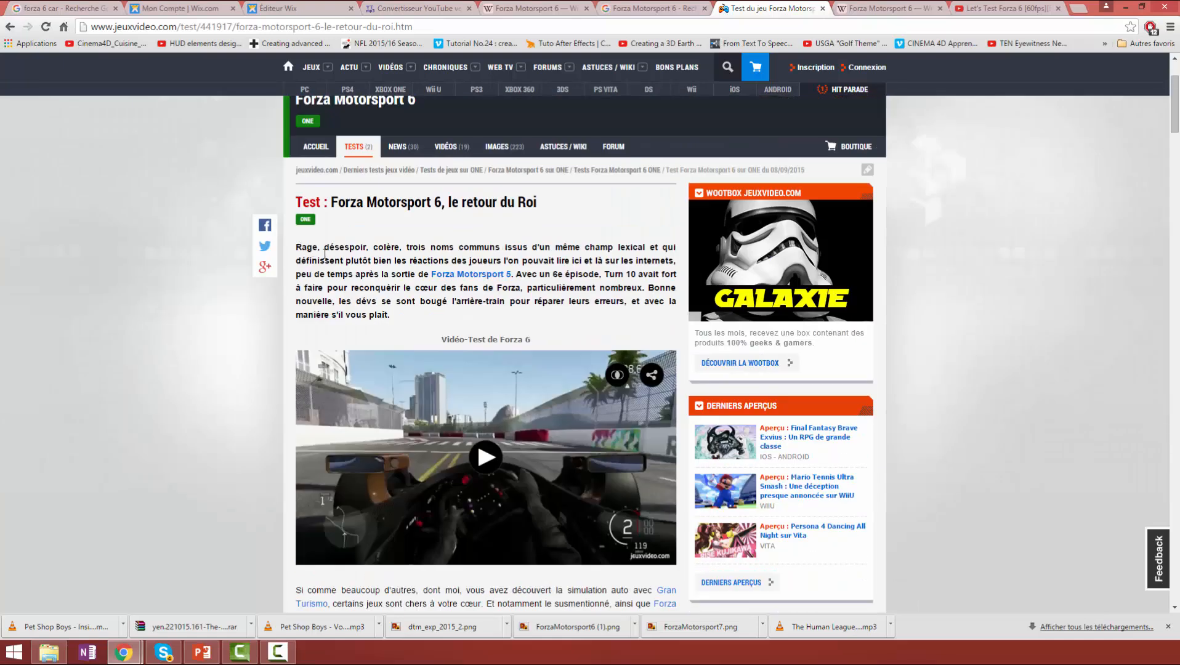
drag(296, 247, 421, 325)
key(ctrl+c)
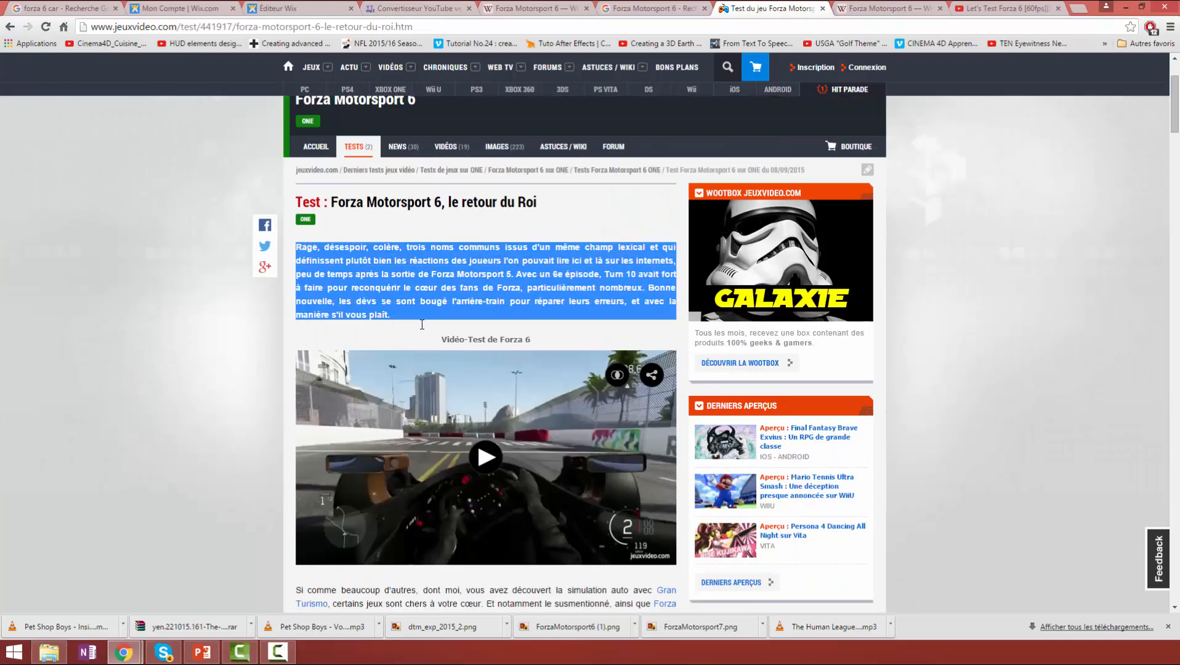
click(281, 8)
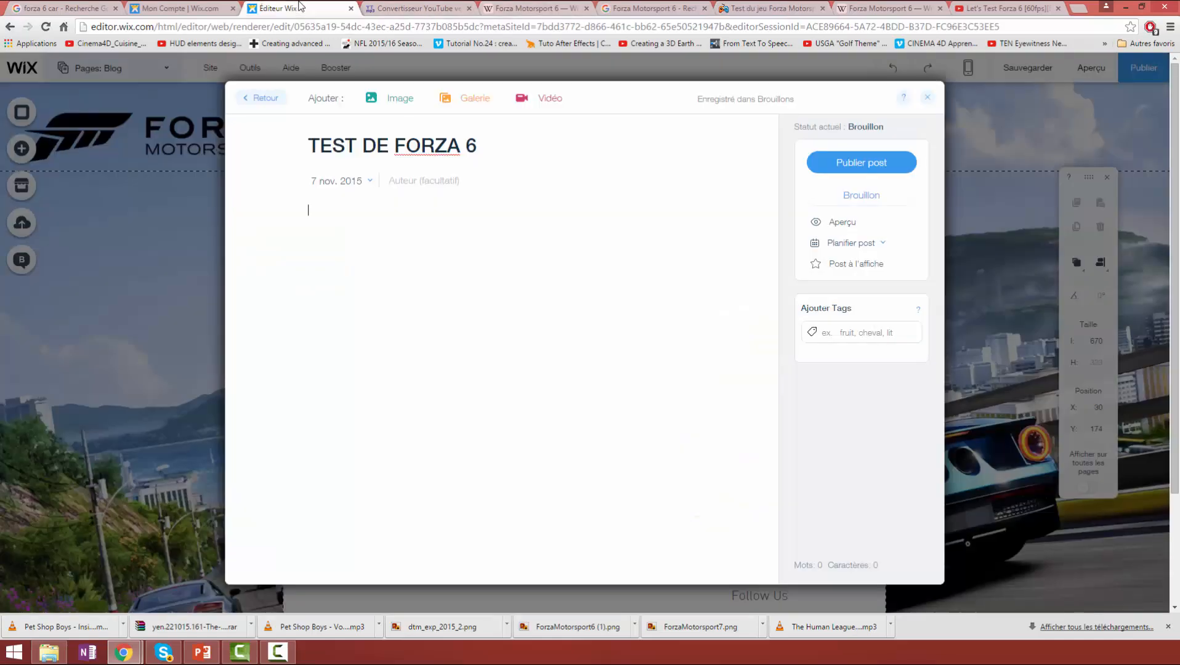
key(ctrl+v)
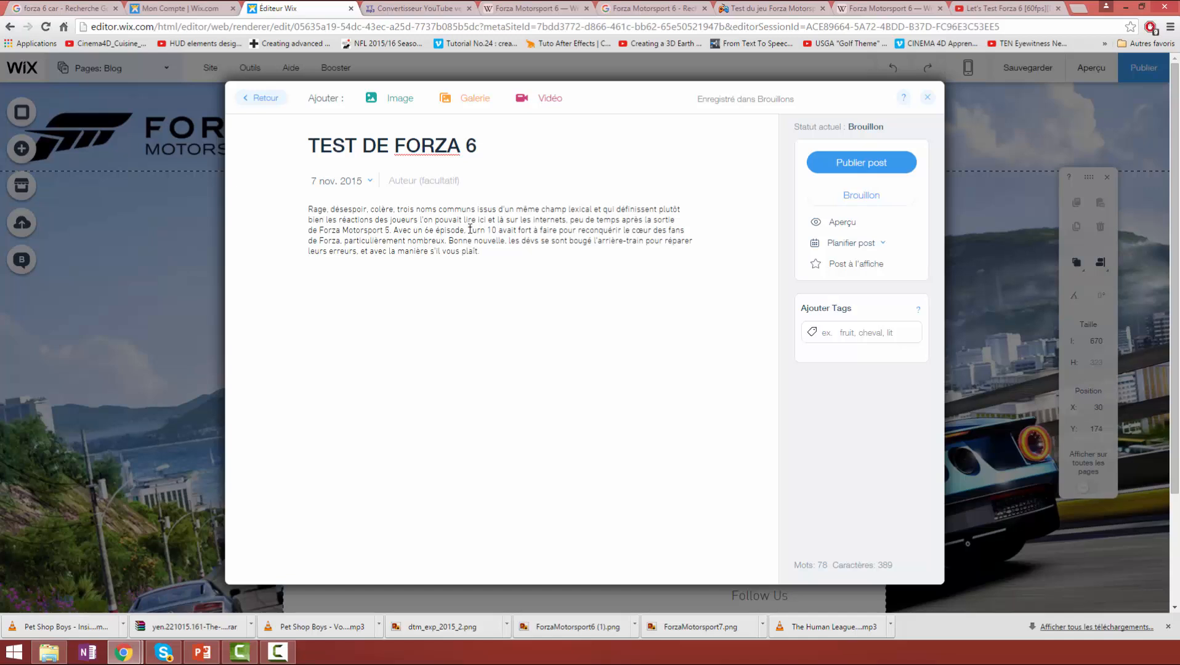
Make the words "Turn 10" in the body text bold and set their size to 18 px
drag(470, 229, 496, 231)
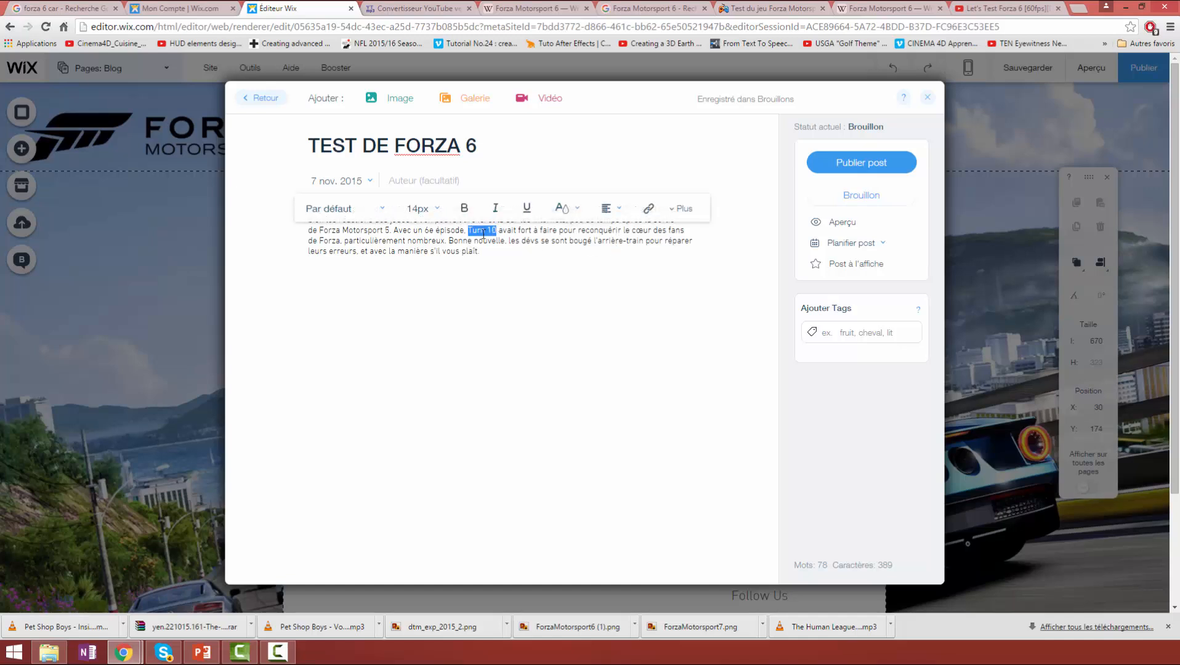
click(464, 208)
click(434, 209)
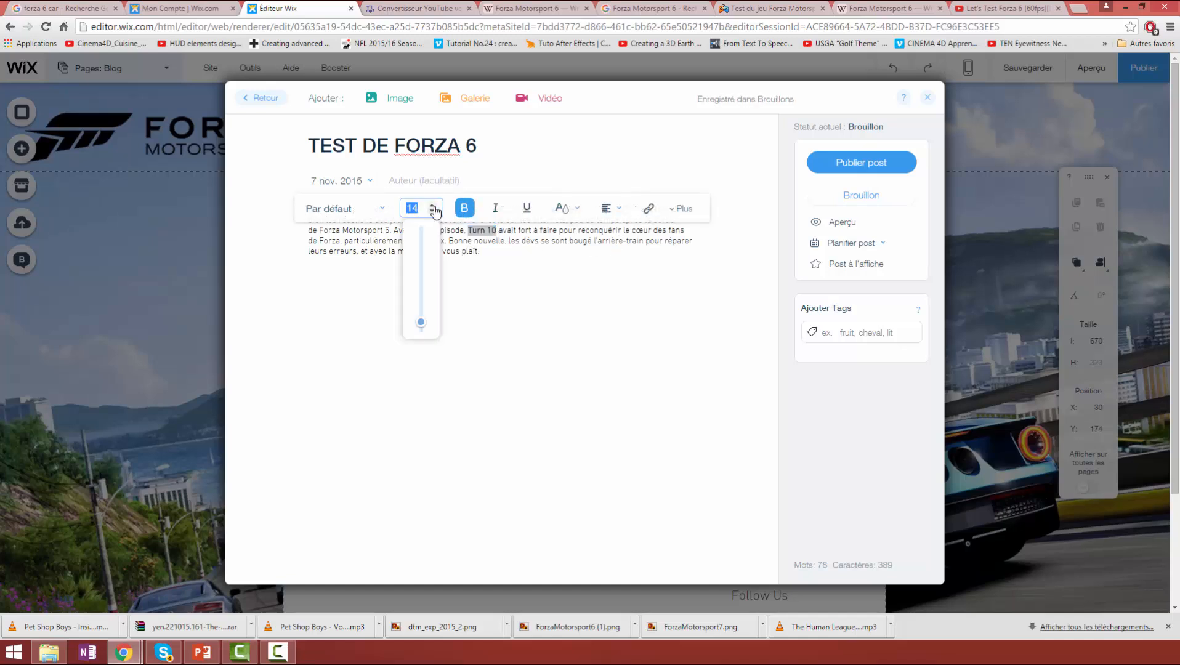
drag(419, 321, 420, 318)
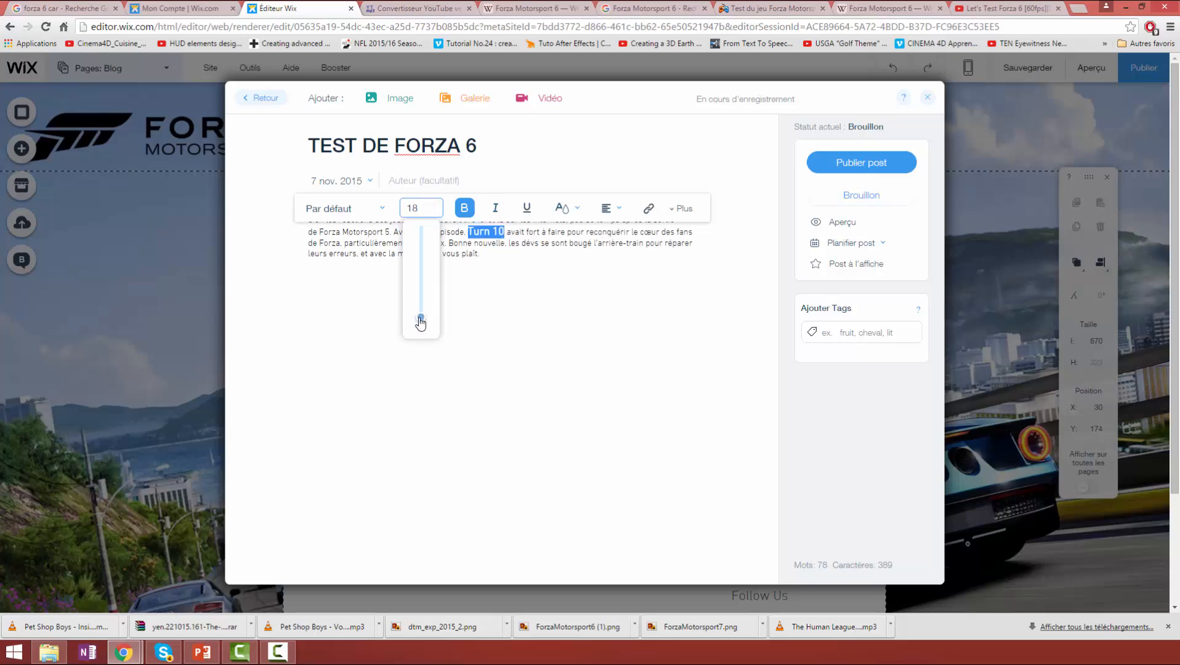
click(487, 317)
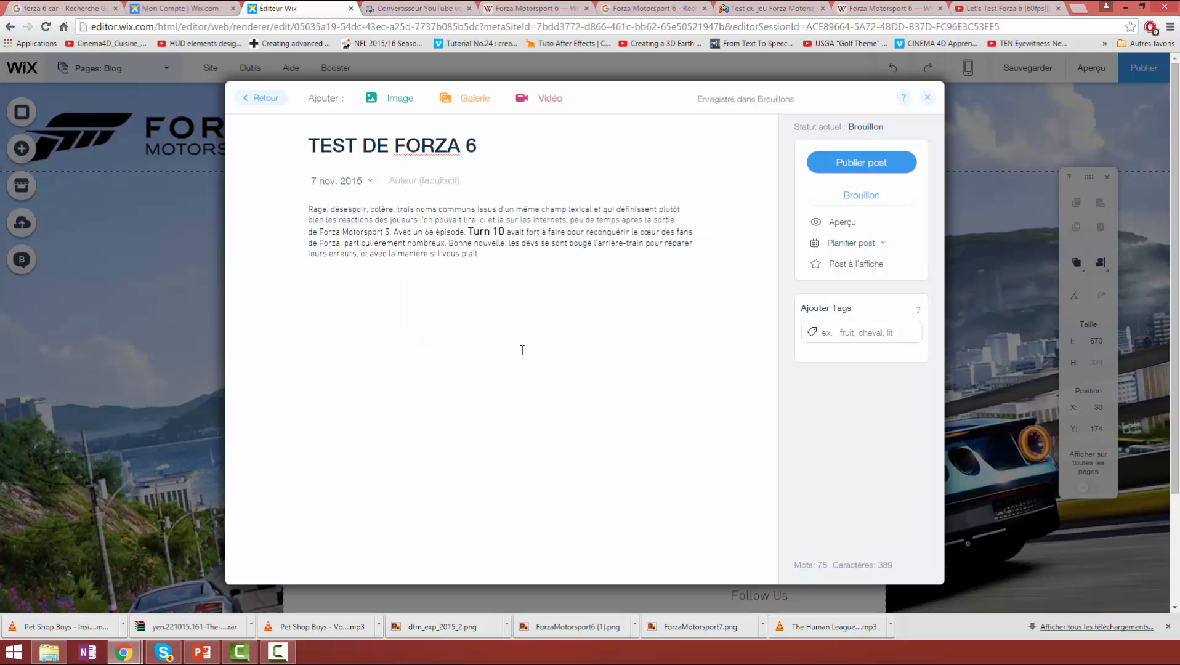
Add the jeuxvideo.com article's subheading "TOUJOURS AUSSI BEAU" on a new line above the post's body paragraph
click(310, 208)
key(Return)
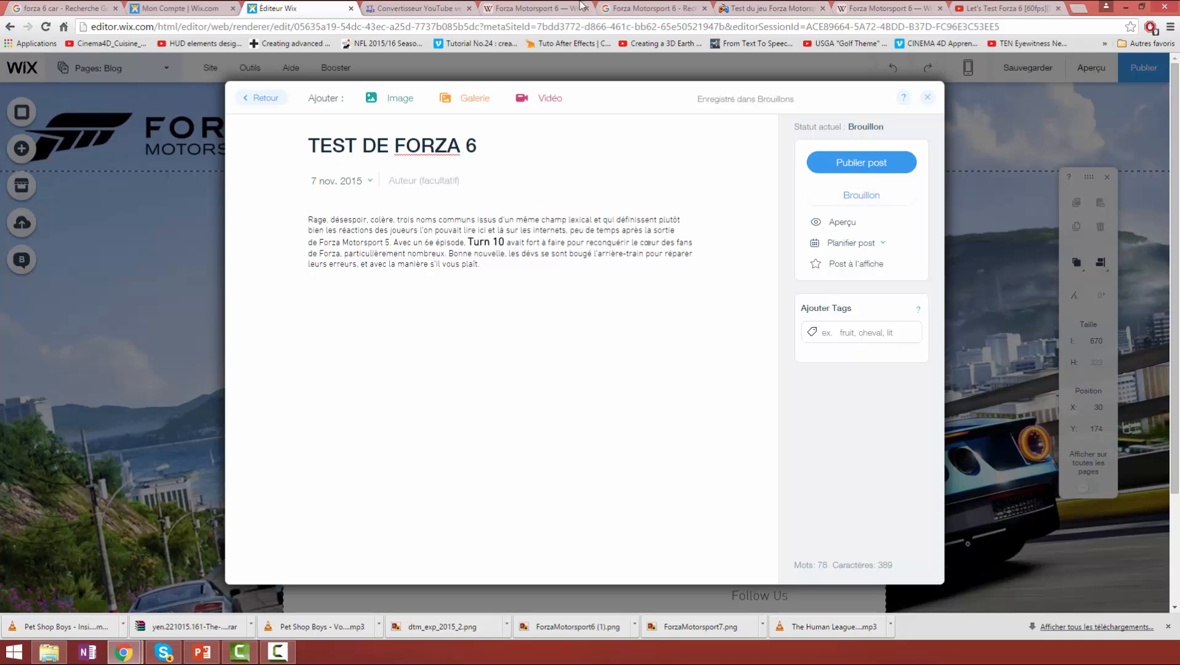
click(746, 9)
scroll(493, 393, down, 7)
scroll(494, 393, down, 4)
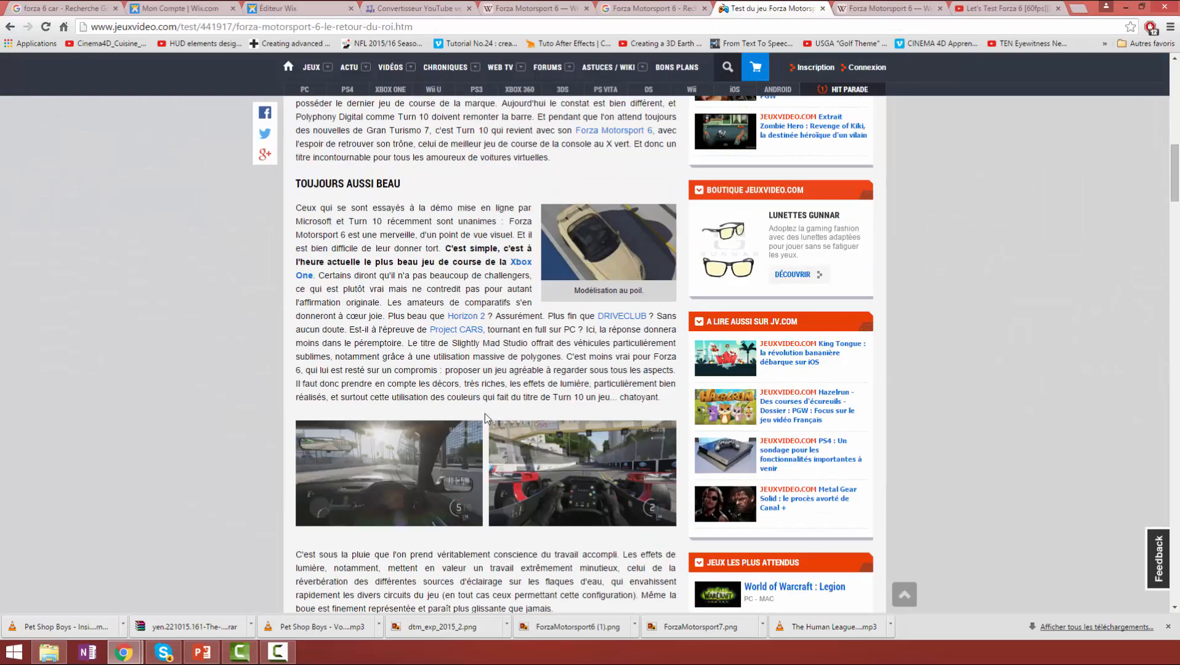
drag(410, 185, 300, 190)
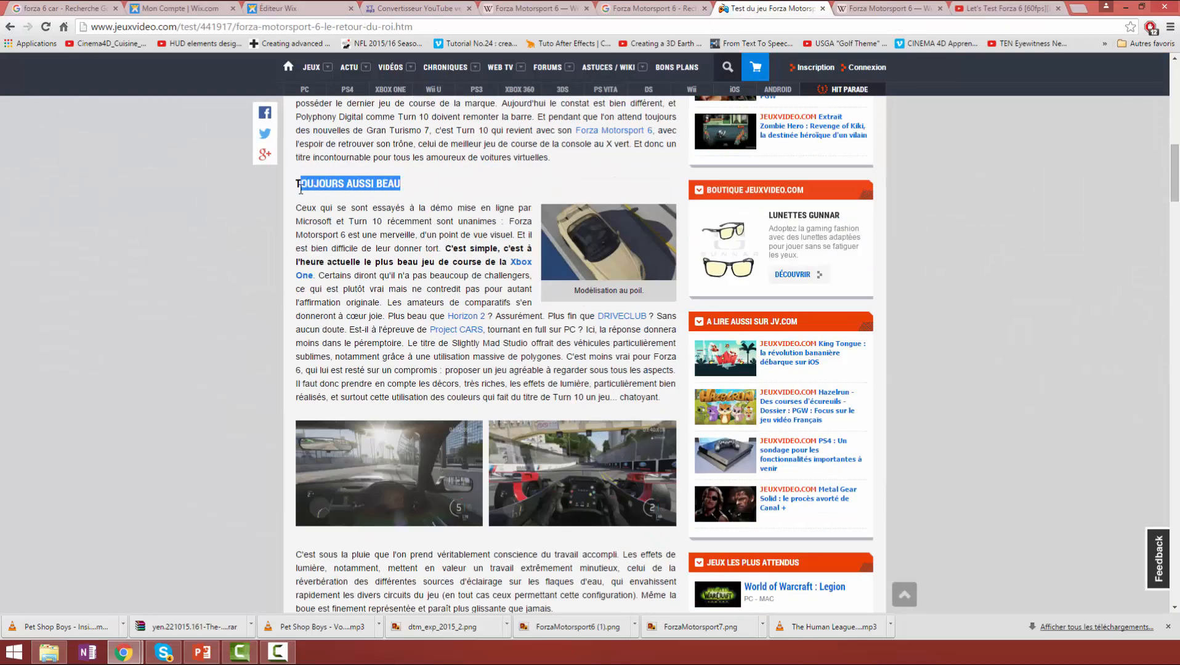
click(278, 8)
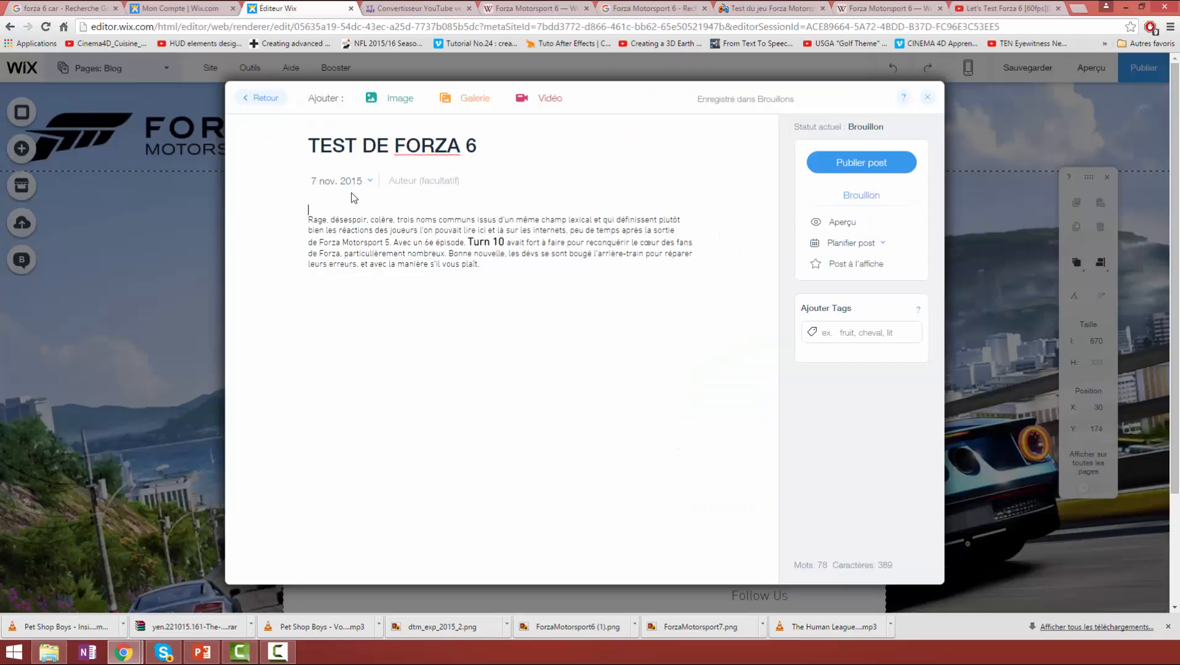
text(TOUJOURS AUSSI BEAU)
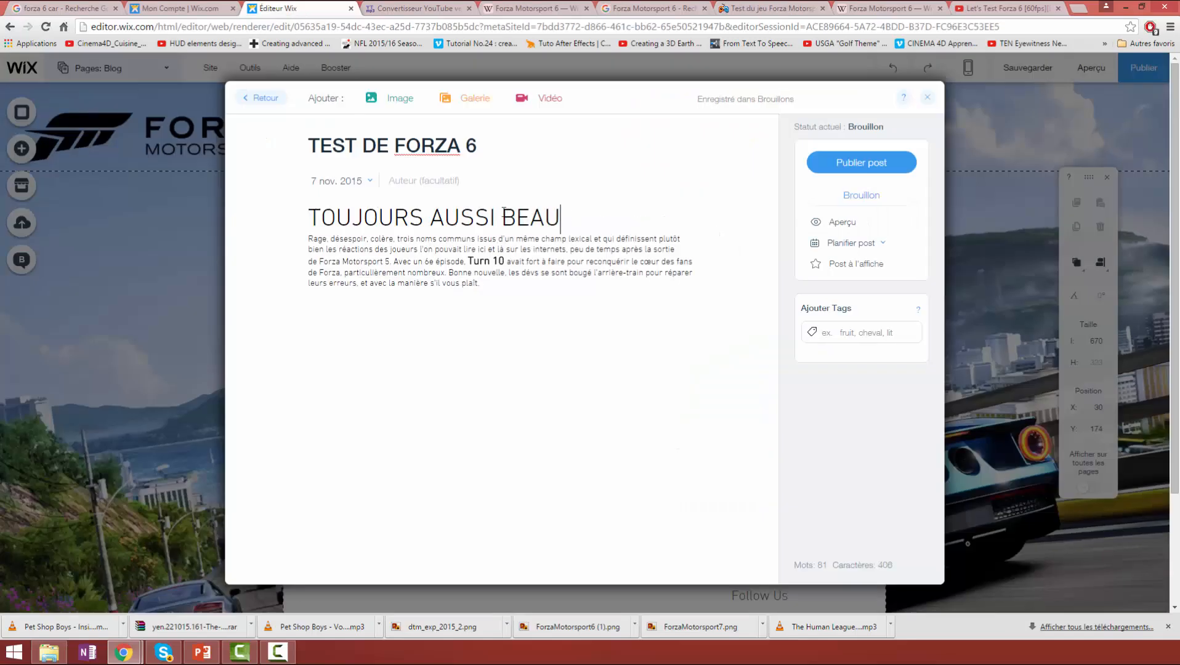
Set the heading "TOUJOURS AUSSI BEAU" to 22 px and add a blank line below it
drag(562, 219, 305, 201)
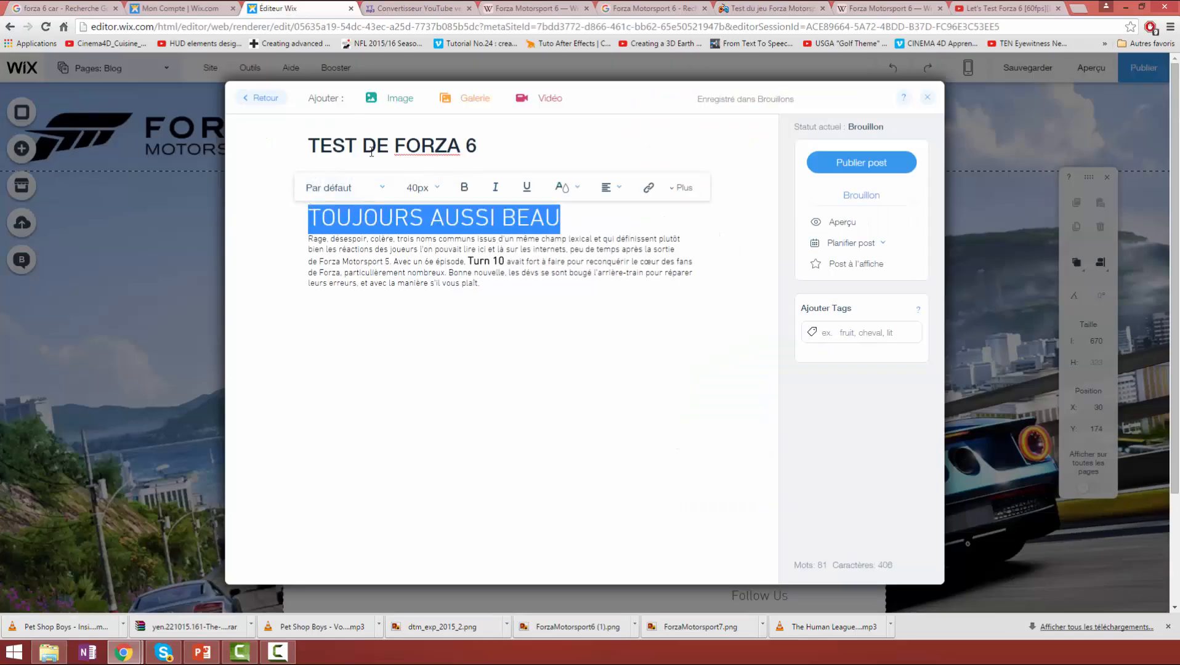
click(439, 191)
drag(422, 276, 422, 295)
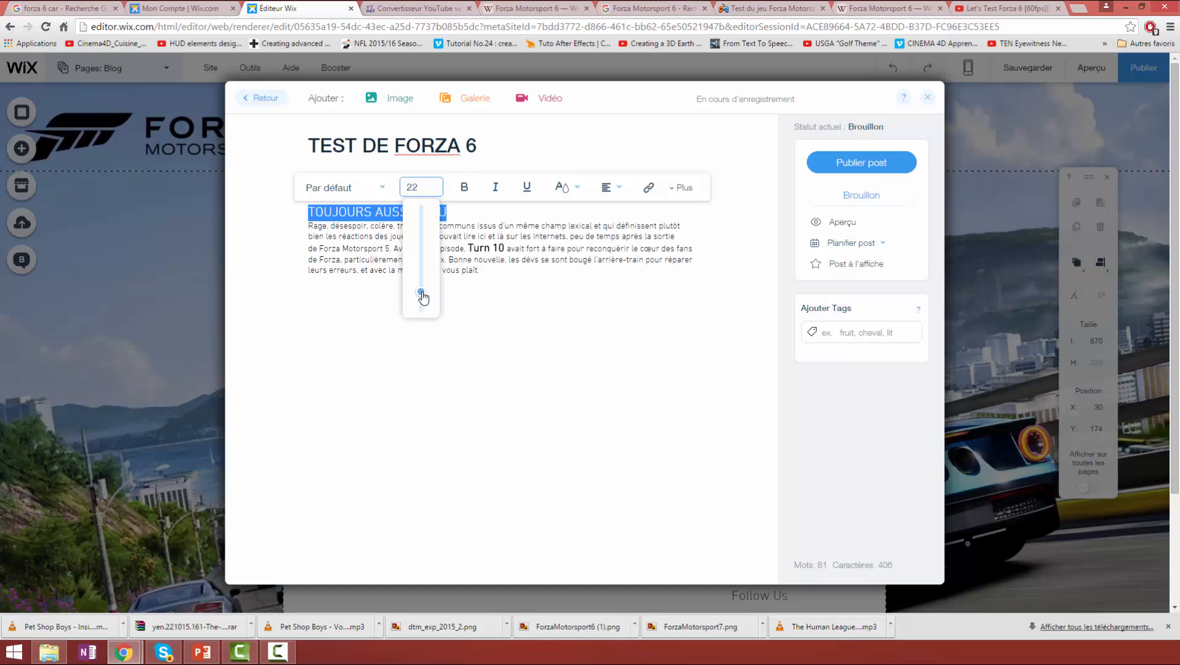
click(483, 373)
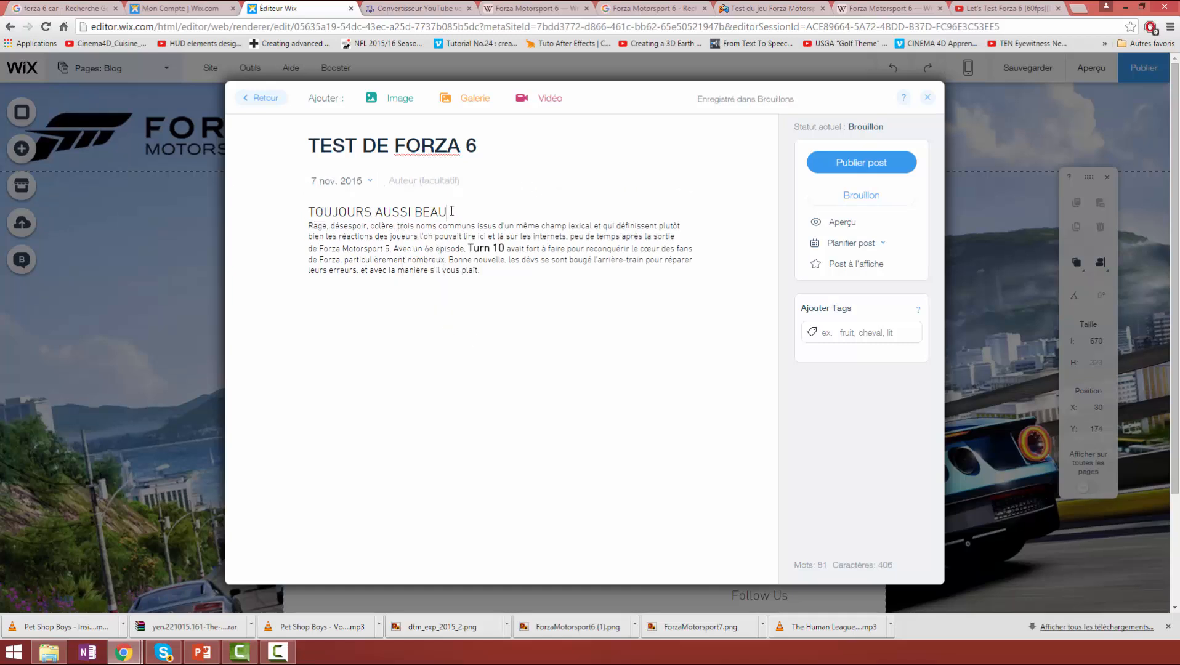
key(Return)
Try green and white as text colours for the heading "TOUJOURS AUSSI BEAU" and undo the last colour change
drag(452, 212, 307, 213)
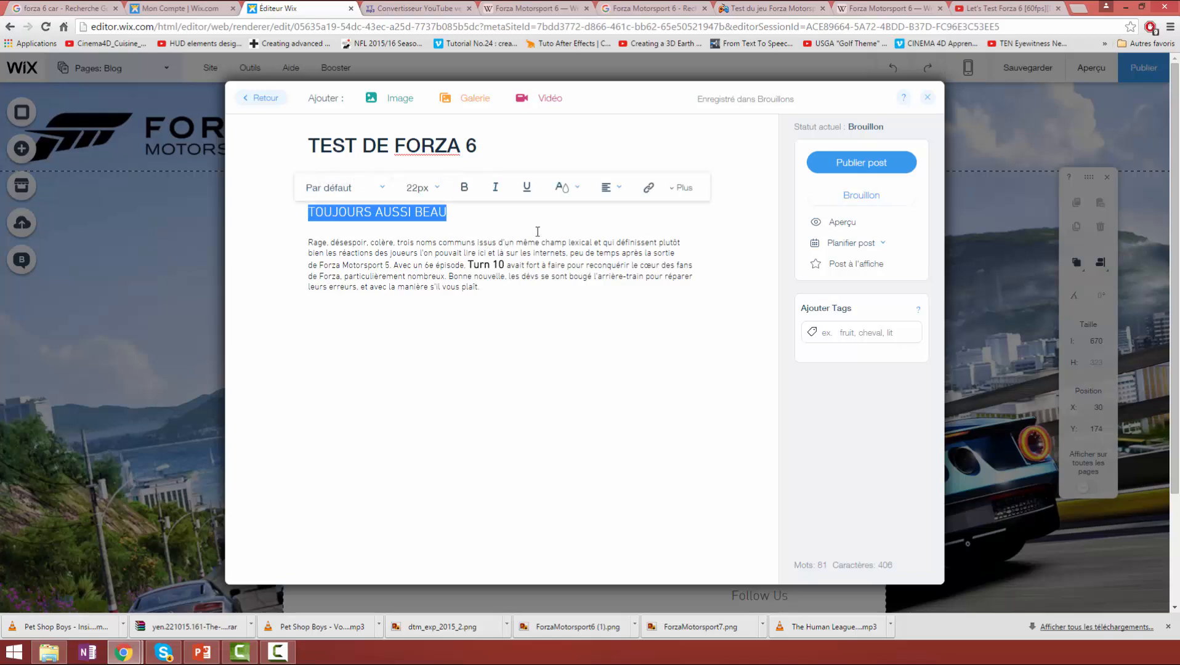
click(562, 188)
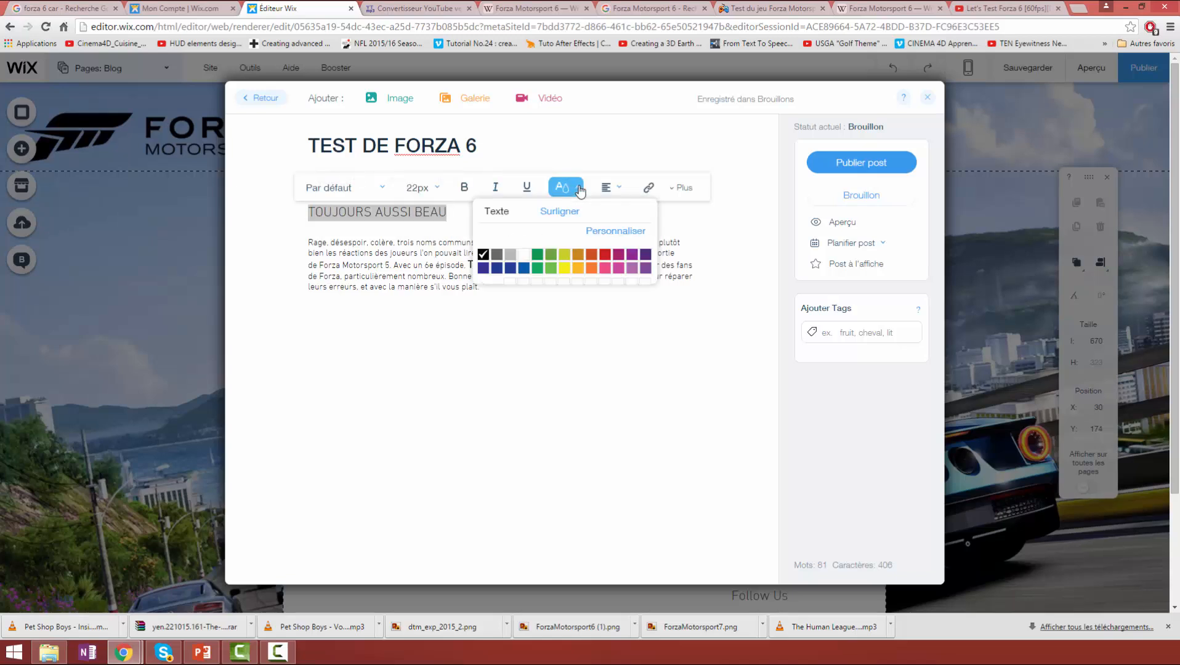
click(538, 269)
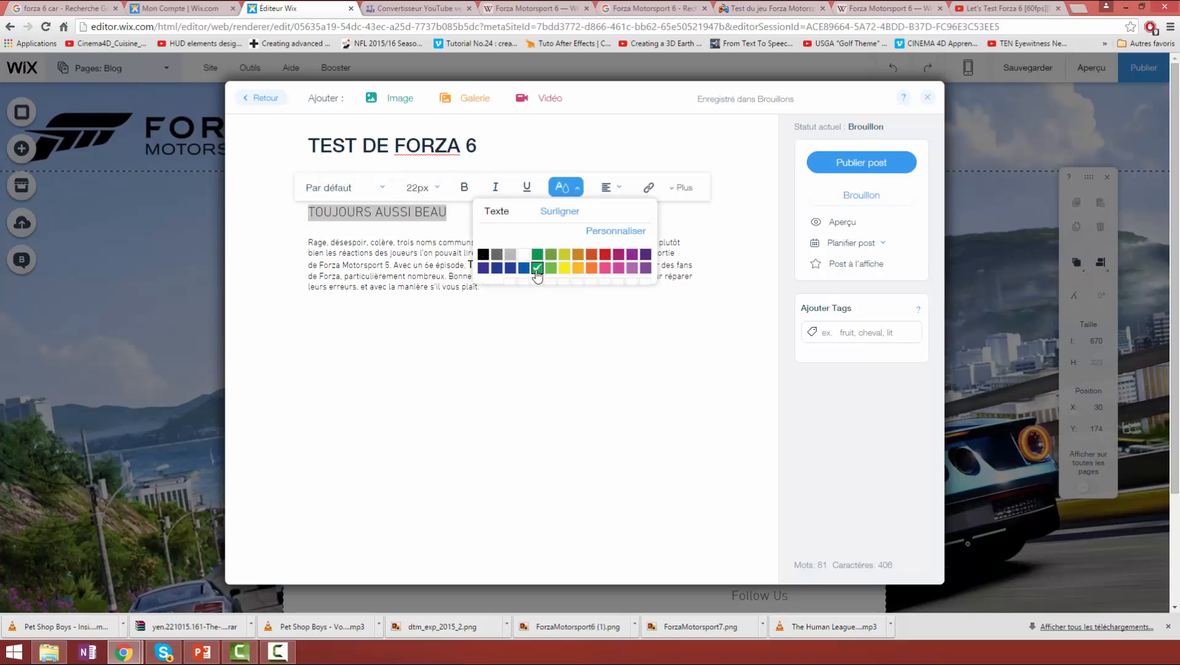
click(565, 187)
click(523, 253)
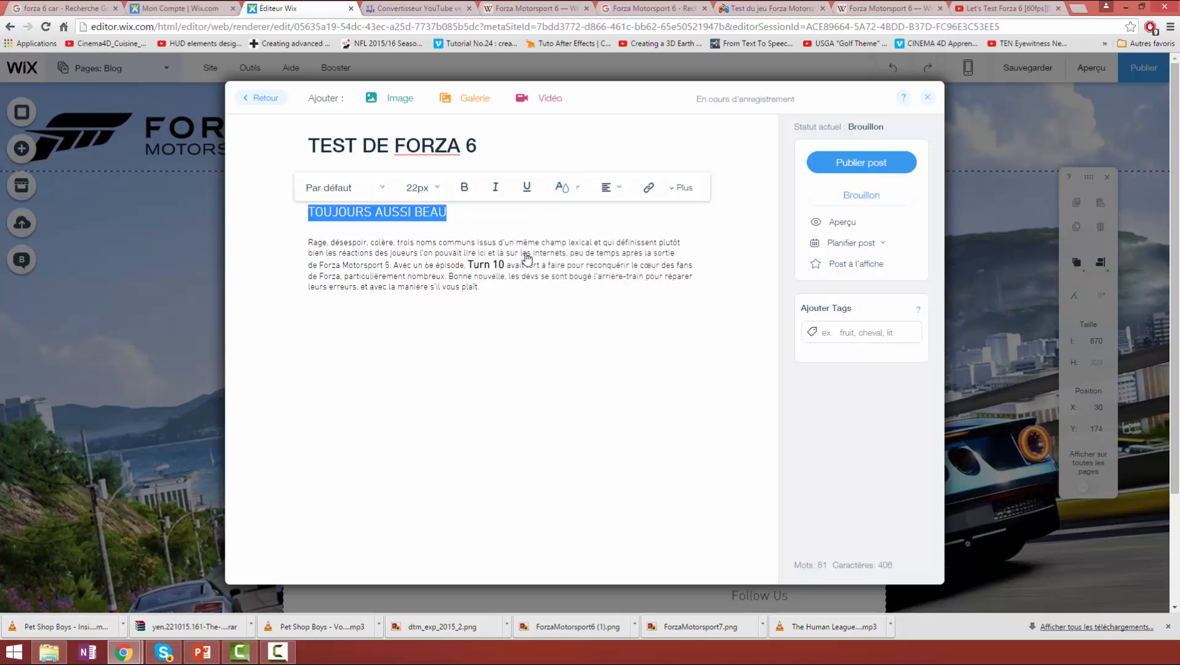
click(545, 335)
key(ctrl+z)
Highlight the heading "TOUJOURS AUSSI BEAU" in green and set its text colour to white
click(562, 187)
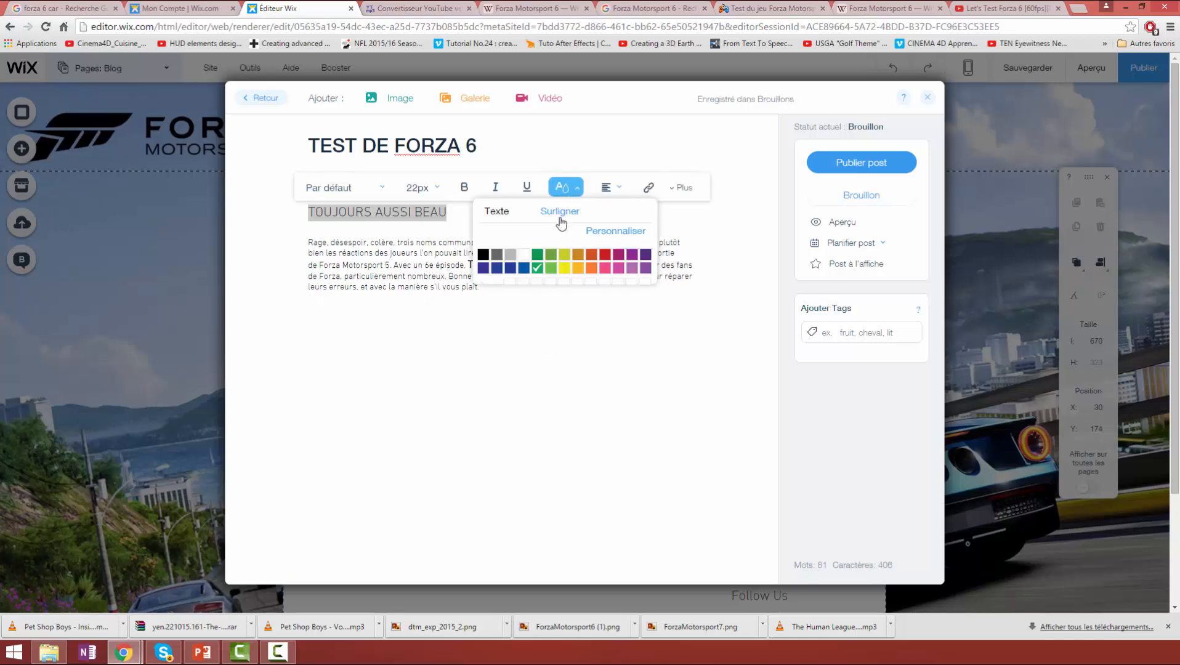
click(560, 212)
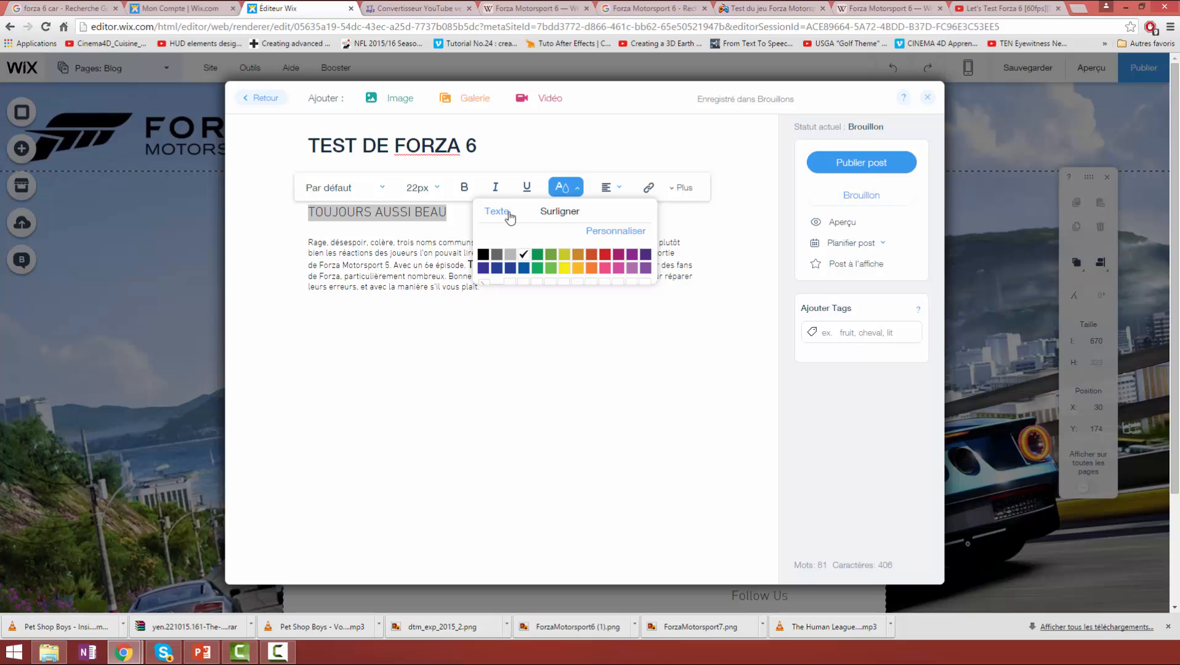
click(537, 268)
click(558, 189)
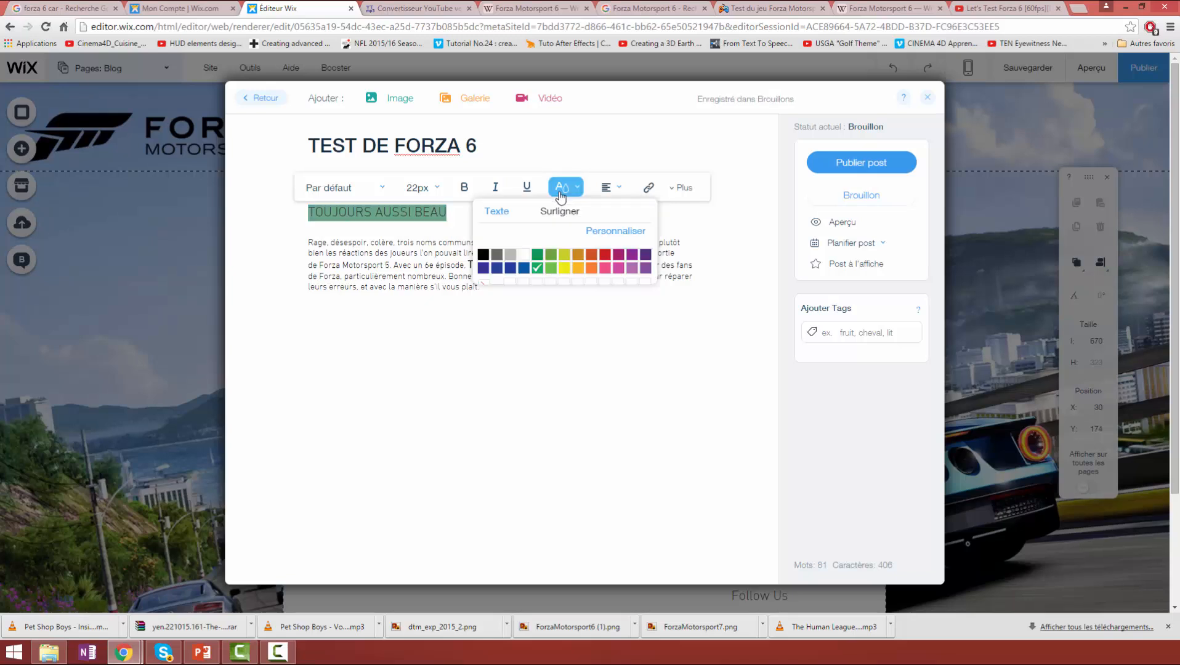
click(496, 212)
click(524, 255)
click(544, 332)
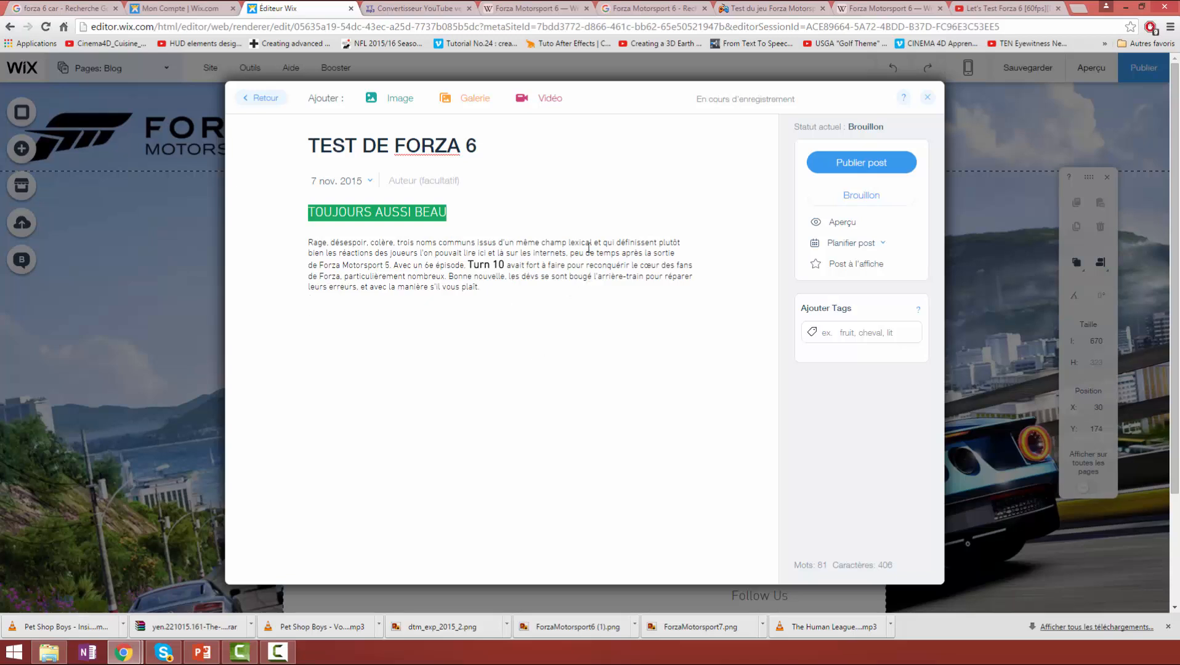
Insert a video block below the post's paragraph and copy the address of the YouTube video "Let's Test Forza 6"
click(545, 104)
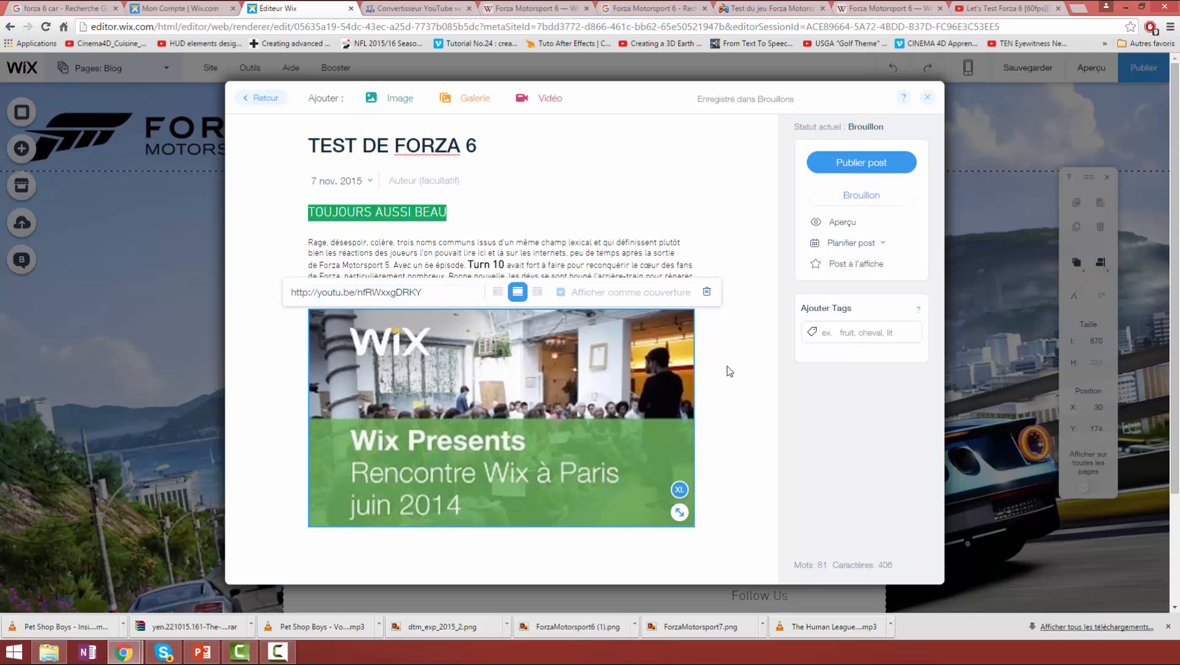
click(991, 10)
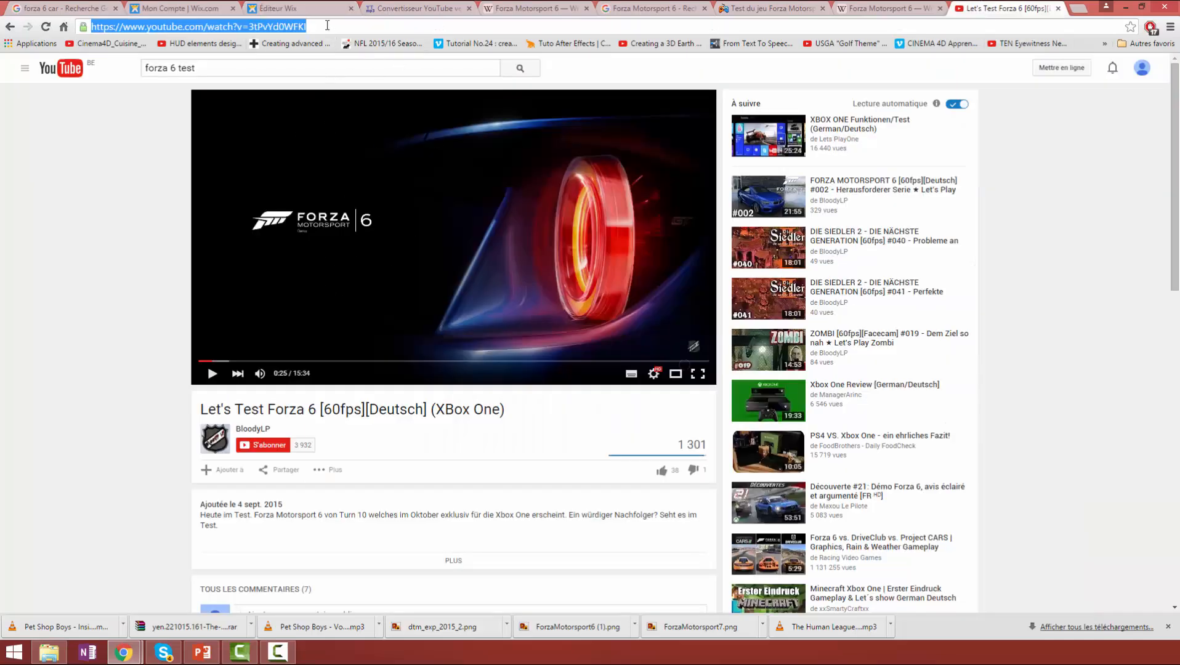
click(357, 28)
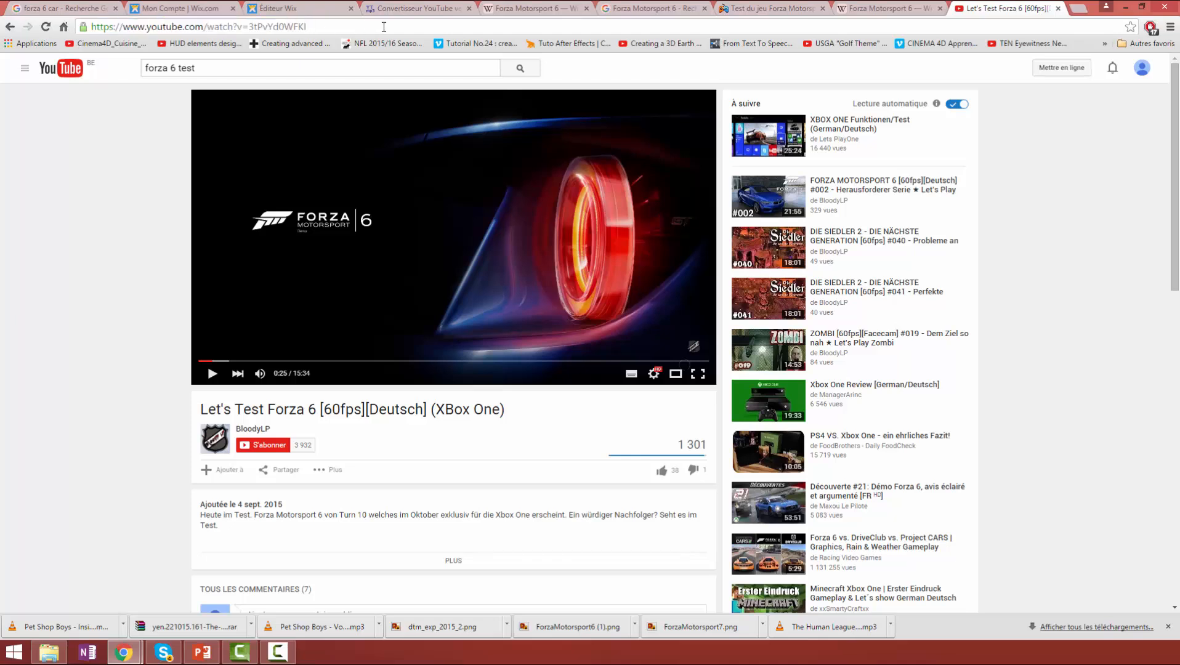
click(260, 23)
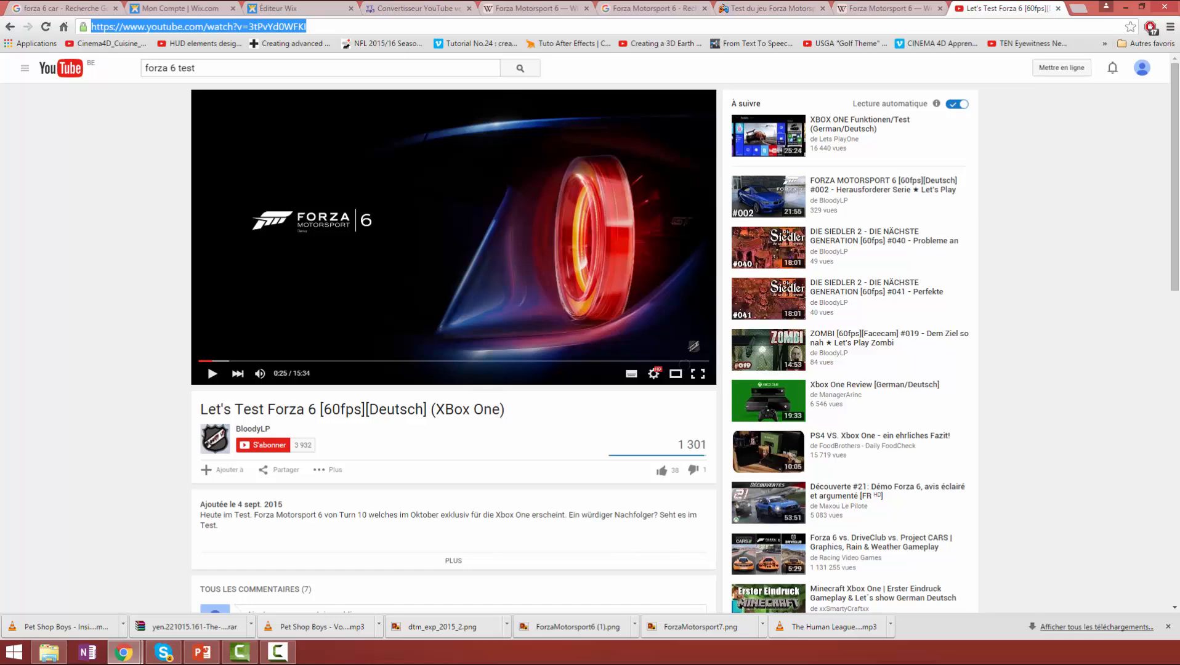
click(300, 8)
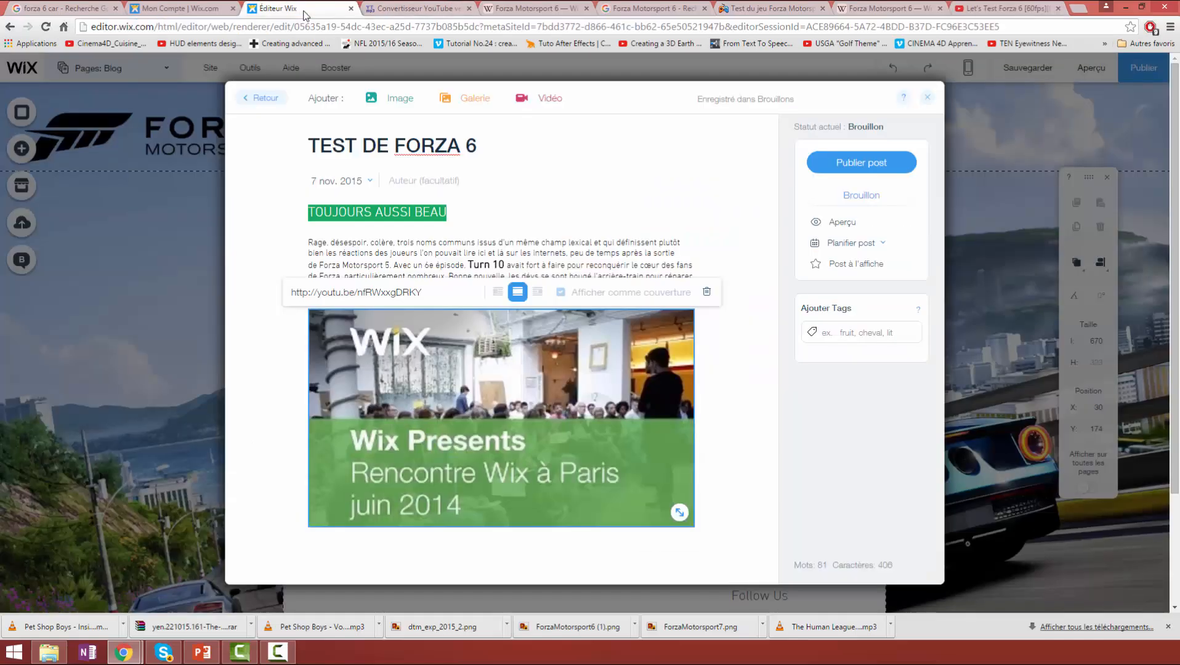
click(446, 291)
key(BackSpace)
key(BackSpace)
key(BackSpace)
key(BackSpace)
key(BackSpace)
key(BackSpace)
key(BackSpace)
key(BackSpace)
key(BackSpace)
key(BackSpace)
key(BackSpace)
key(BackSpace)
key(BackSpace)
key(BackSpace)
key(BackSpace)
key(BackSpace)
key(BackSpace)
key(BackSpace)
key(BackSpace)
key(BackSpace)
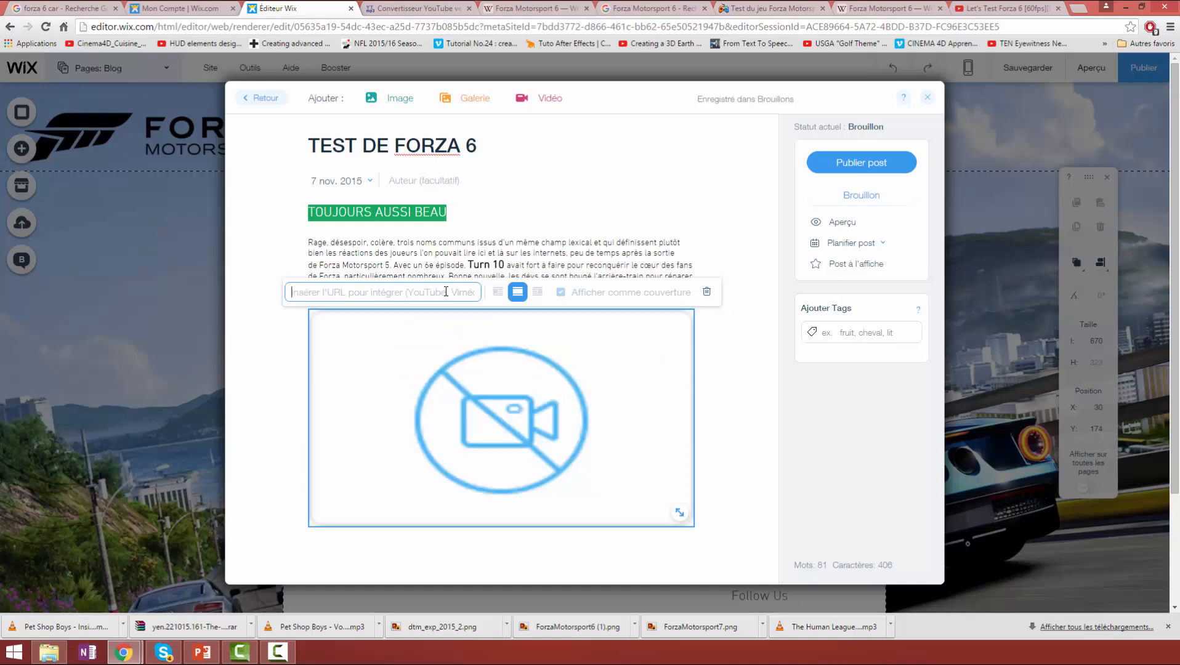
text(http://youtu.be/3tPvYd0WFKI)
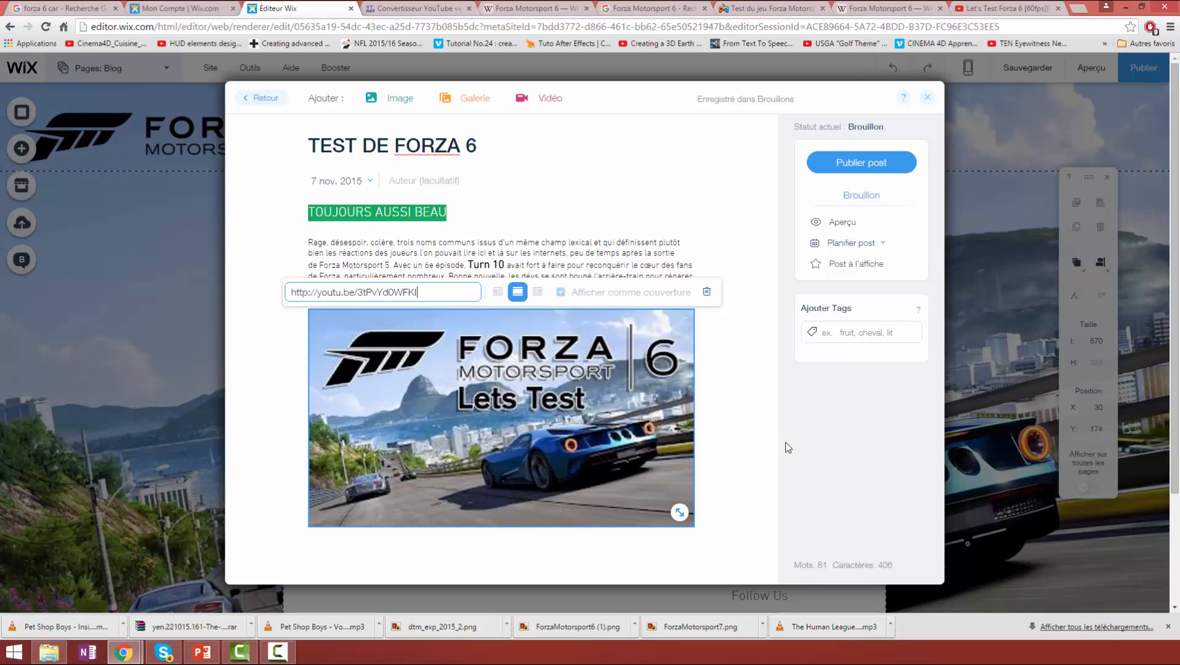
click(738, 436)
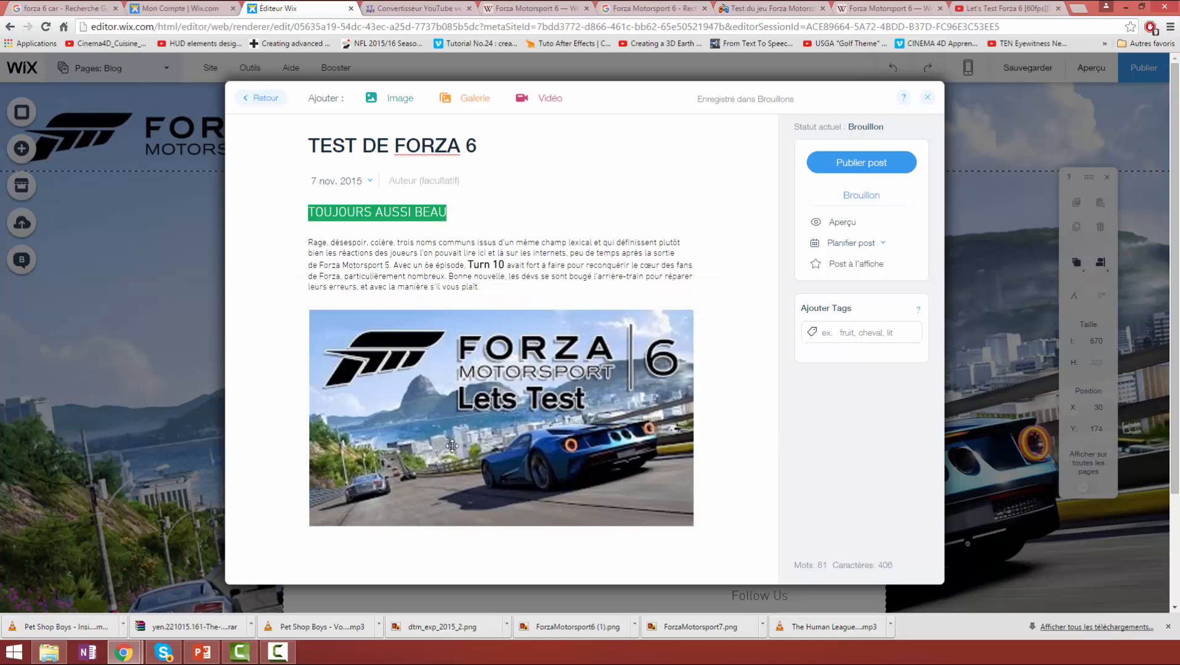
Copy the jeuxvideo.com paragraph from "Ceux qui se sont essayés" to "chatoyant" and paste it below the post's video
click(770, 10)
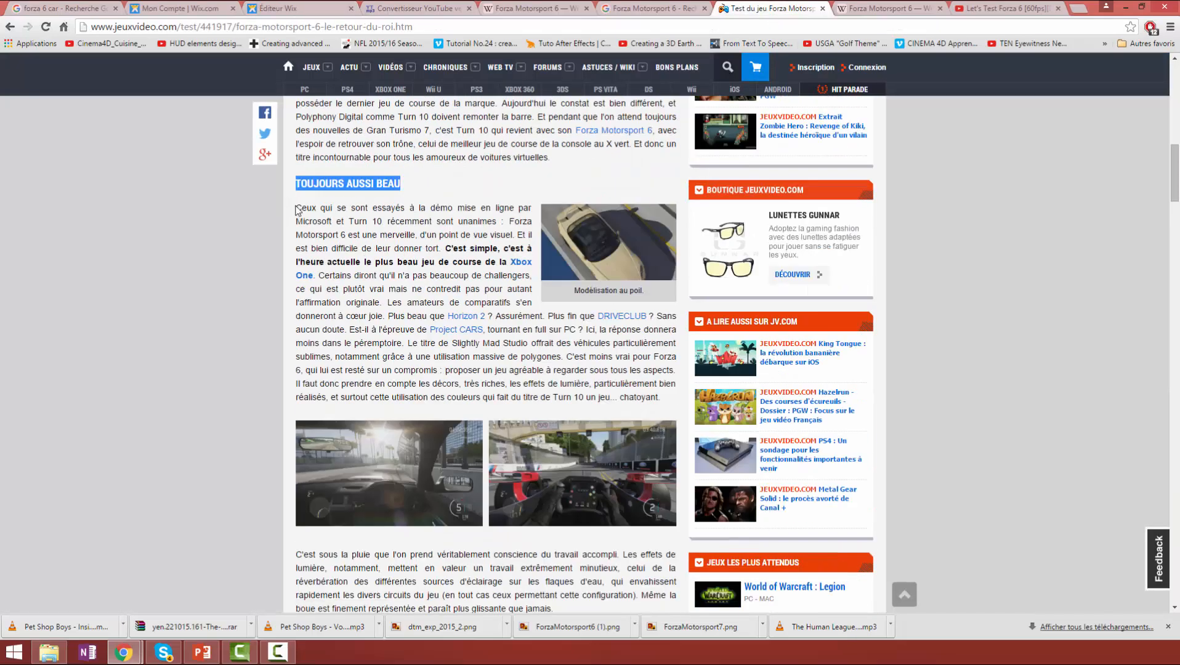
drag(297, 210, 662, 401)
key(ctrl+c)
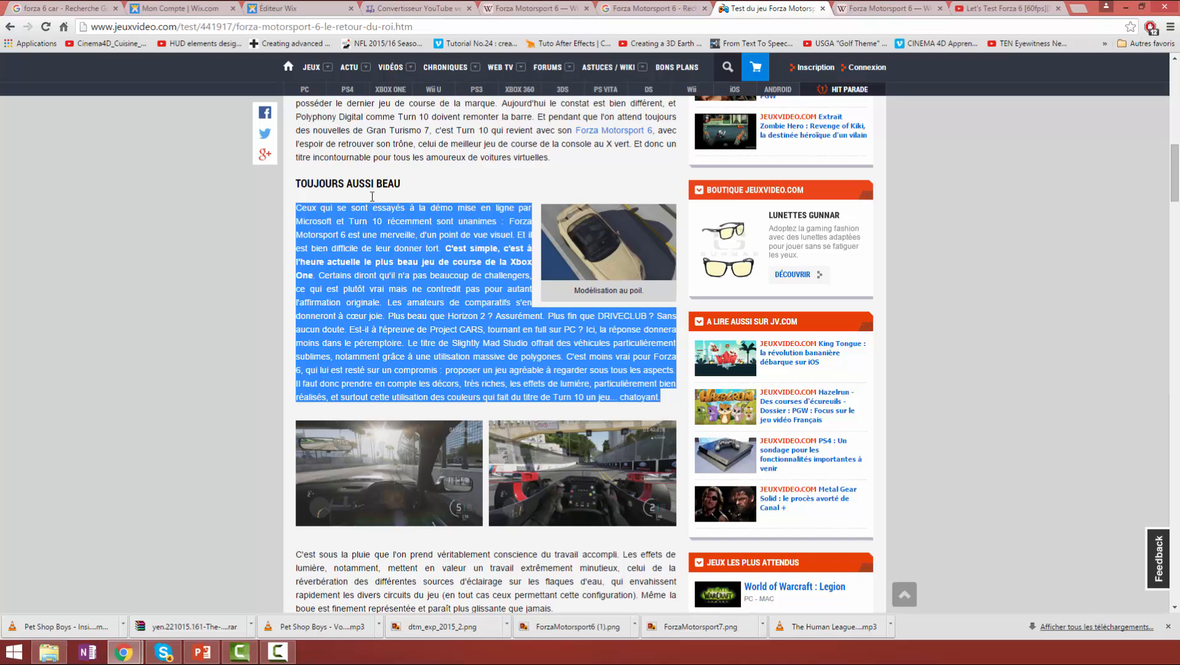
click(278, 8)
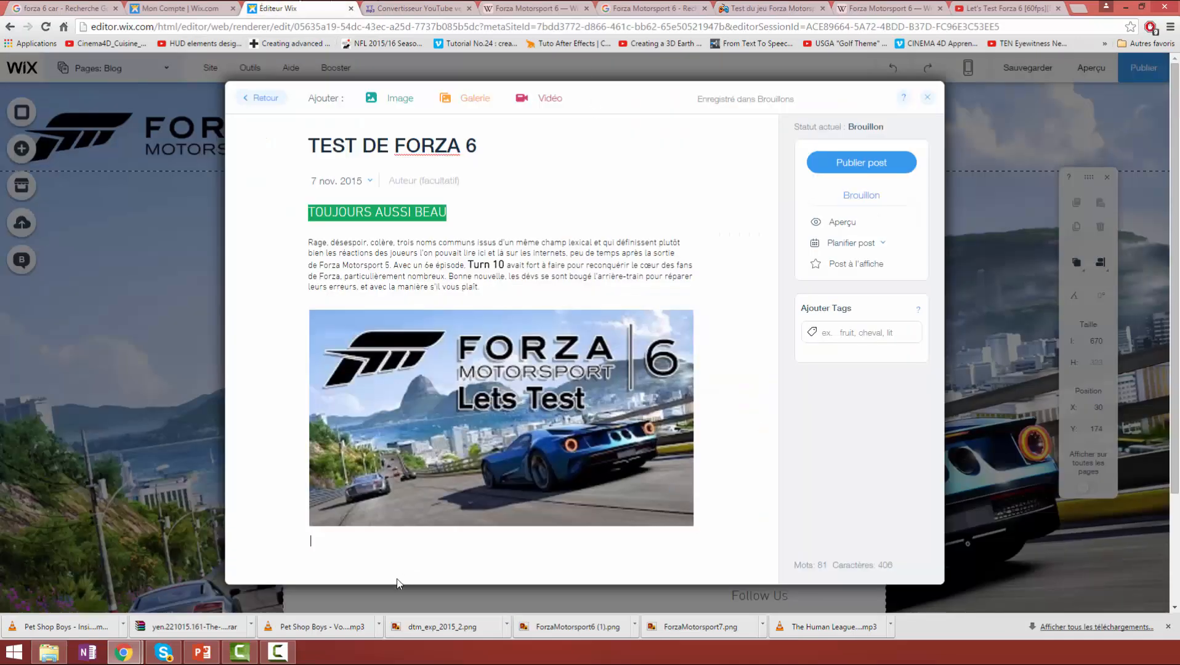
key(ctrl+v)
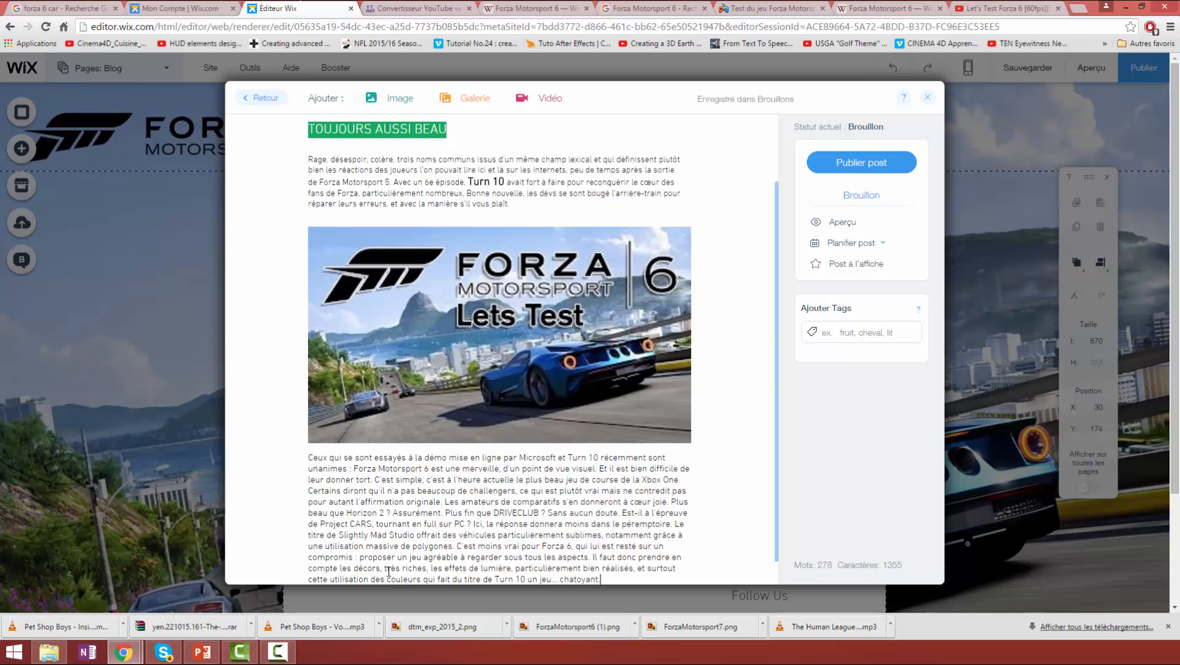
Publish the "TEST DE FORZA 6" post and close the blog manager
scroll(388, 571, up, 2)
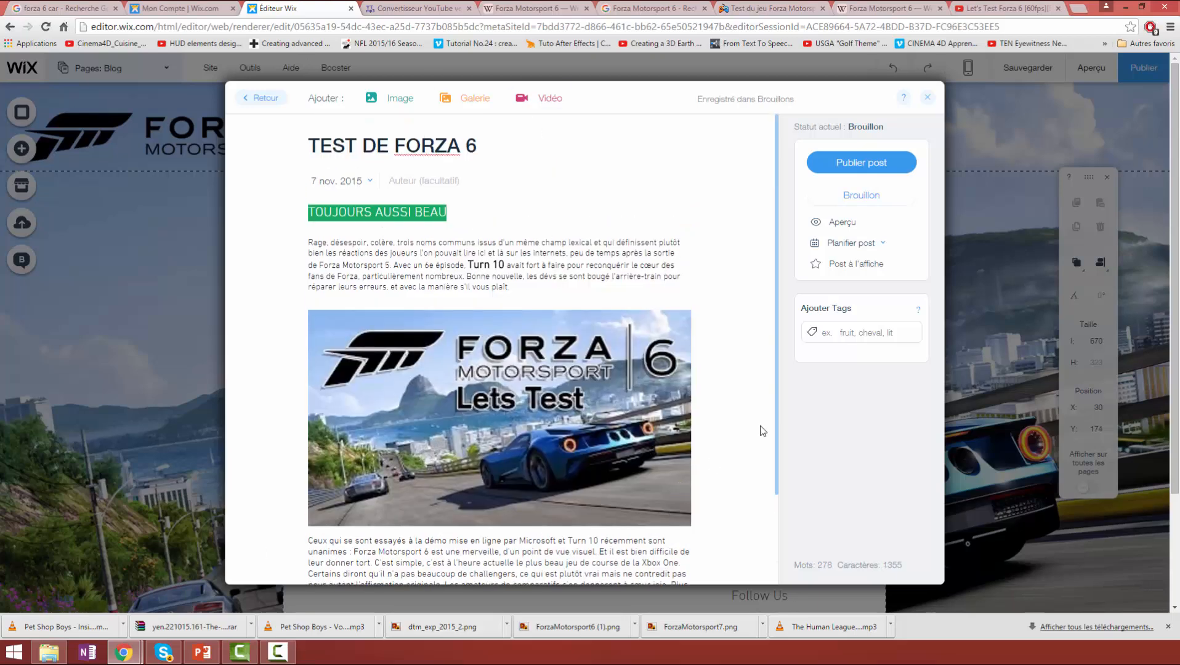
click(834, 166)
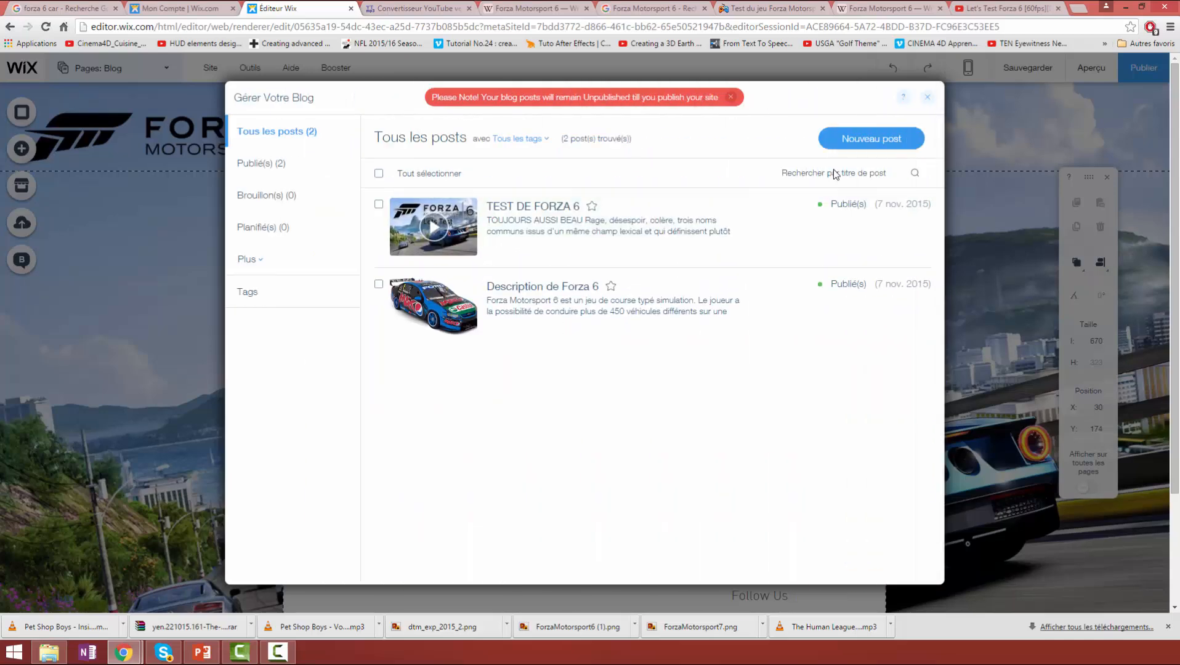
click(928, 101)
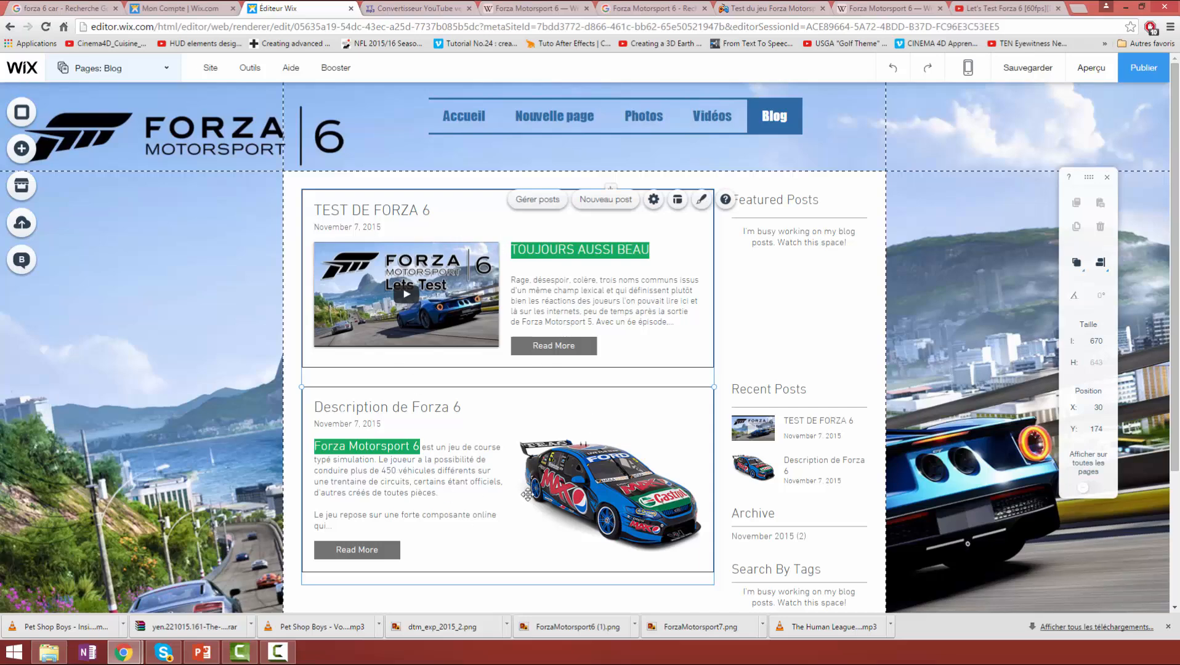
Try the blog layouts with images on the right, images on the left and large images, and restore the alternating layout
click(678, 201)
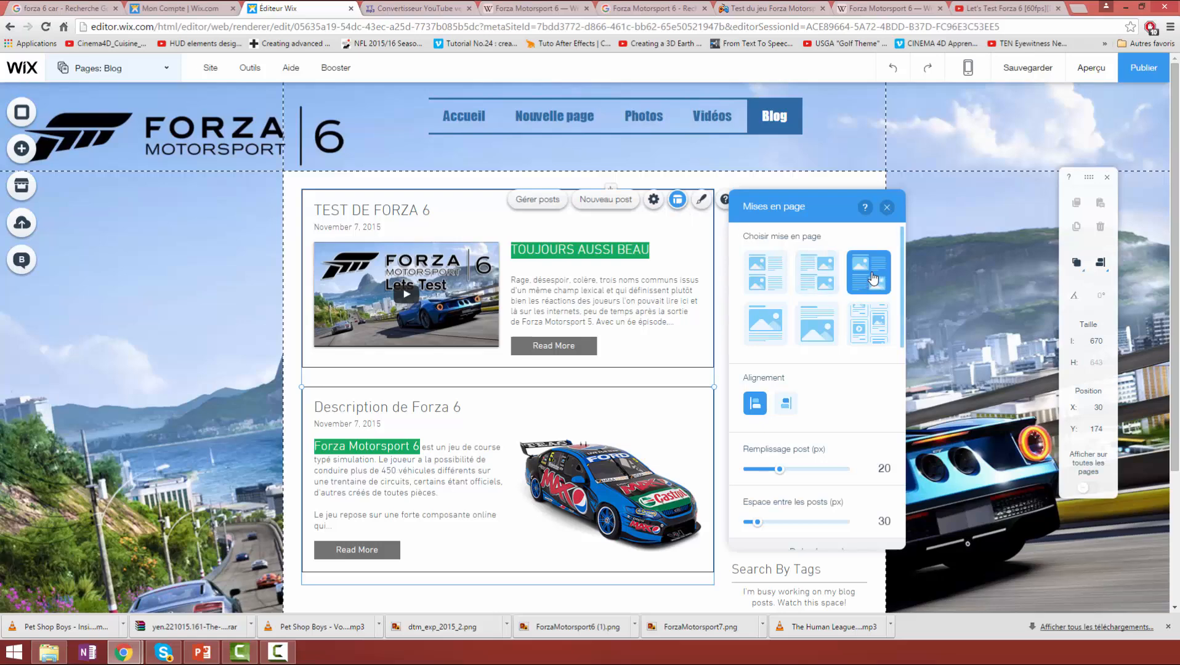
click(815, 273)
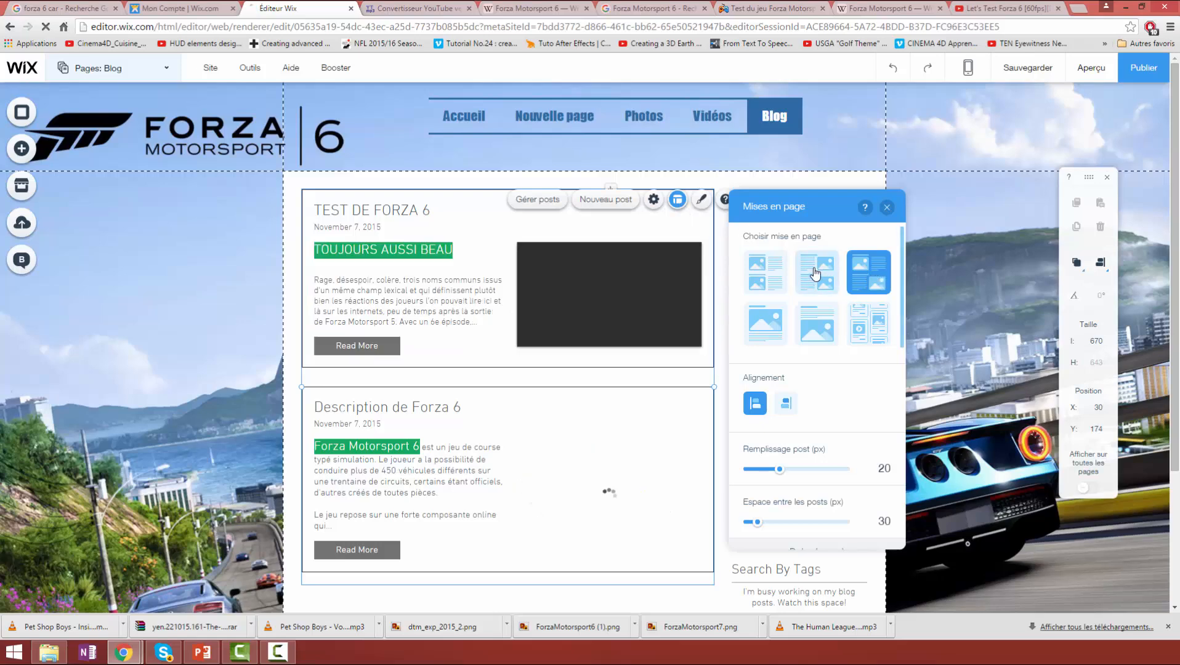
click(772, 273)
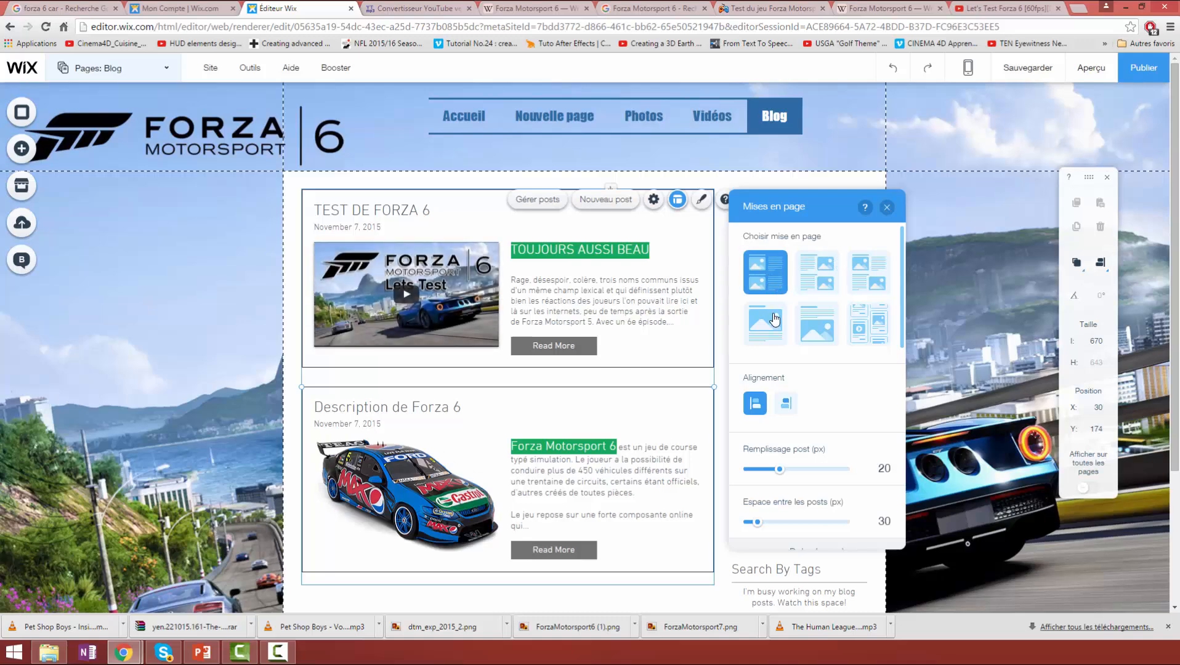
click(772, 322)
scroll(524, 502, down, 6)
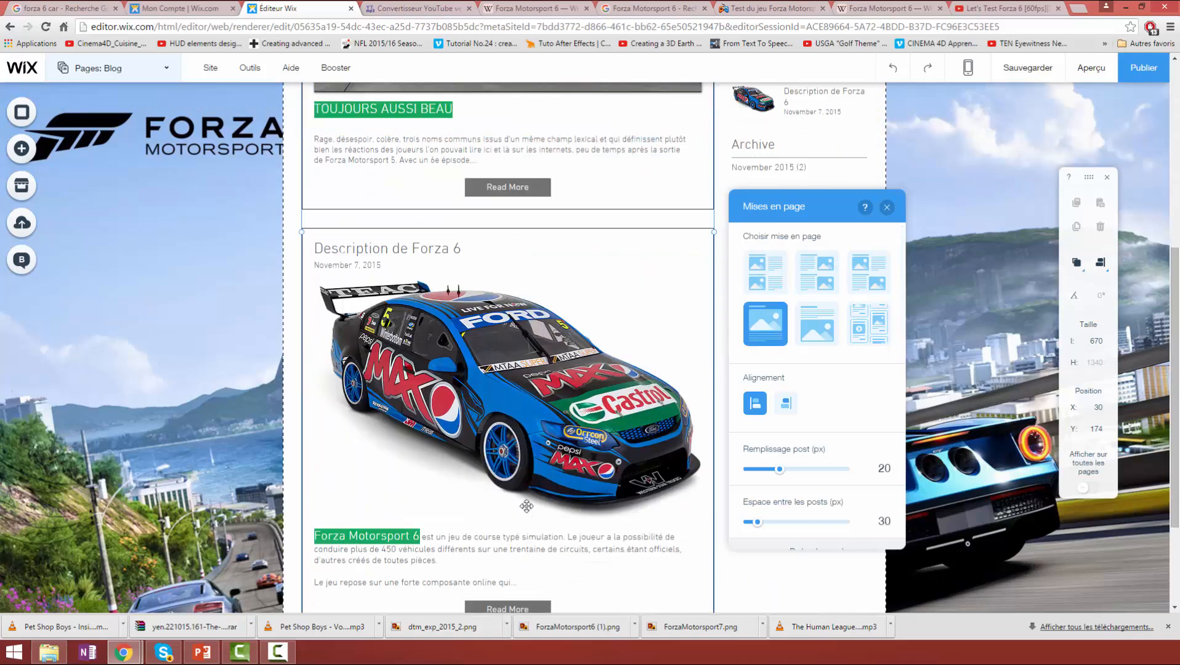
scroll(527, 506, up, 6)
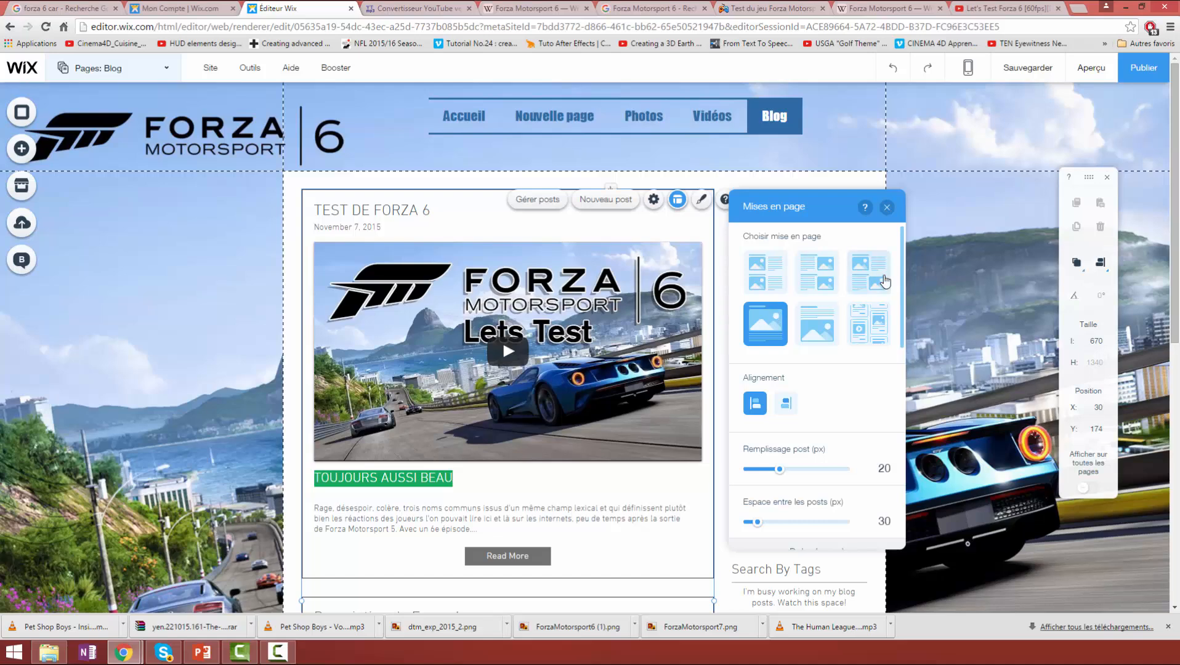
click(885, 281)
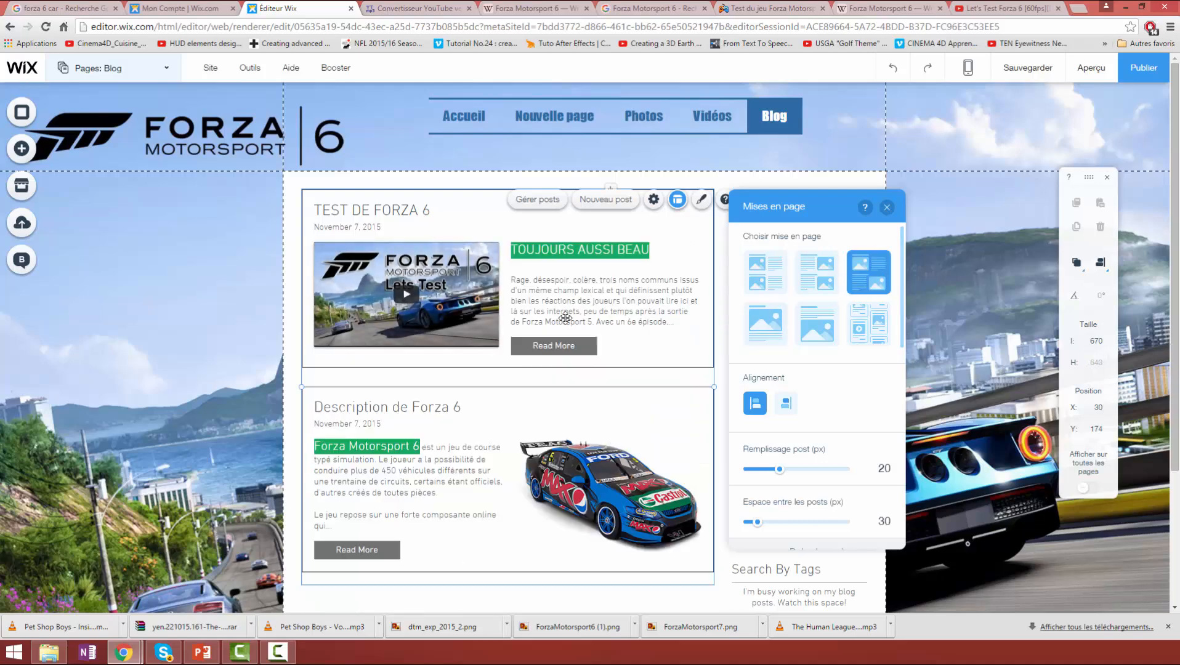